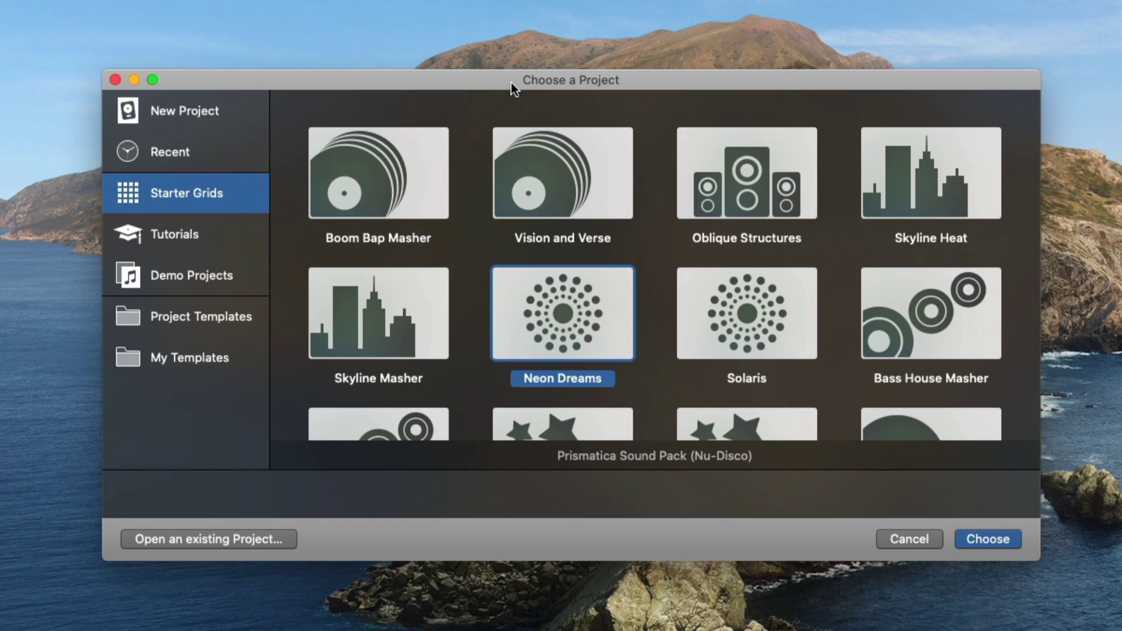
Browse the Tutorials and Demo Projects lists, ending on Project Templates such as Hip Hop and Electronic
scroll(520, 201, "down", 10)
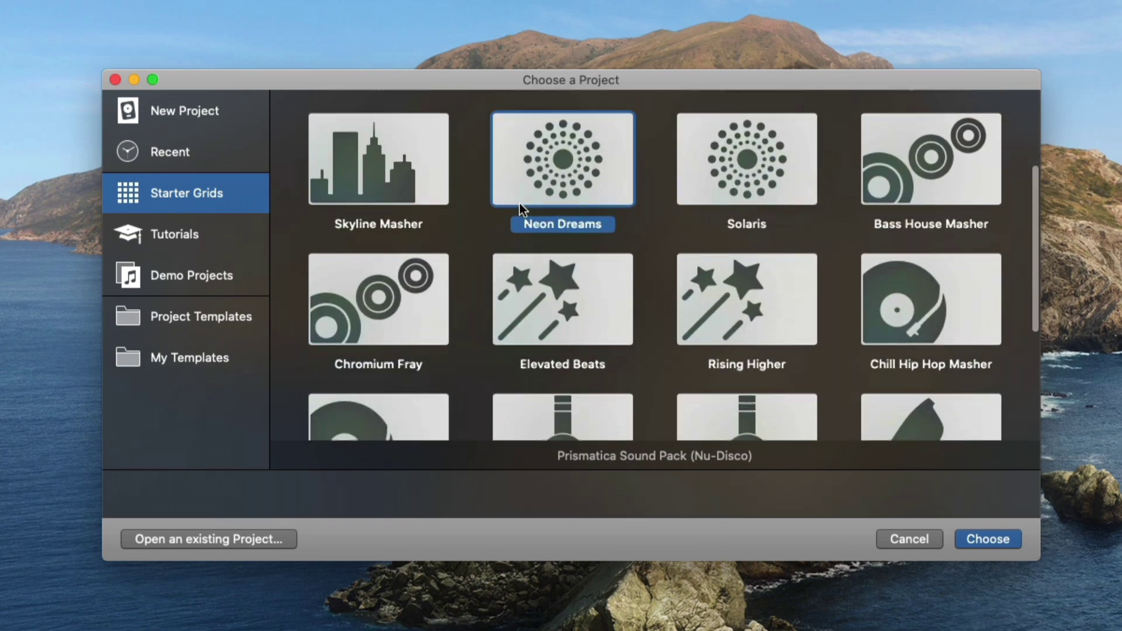
scroll(519, 202, "up", 10)
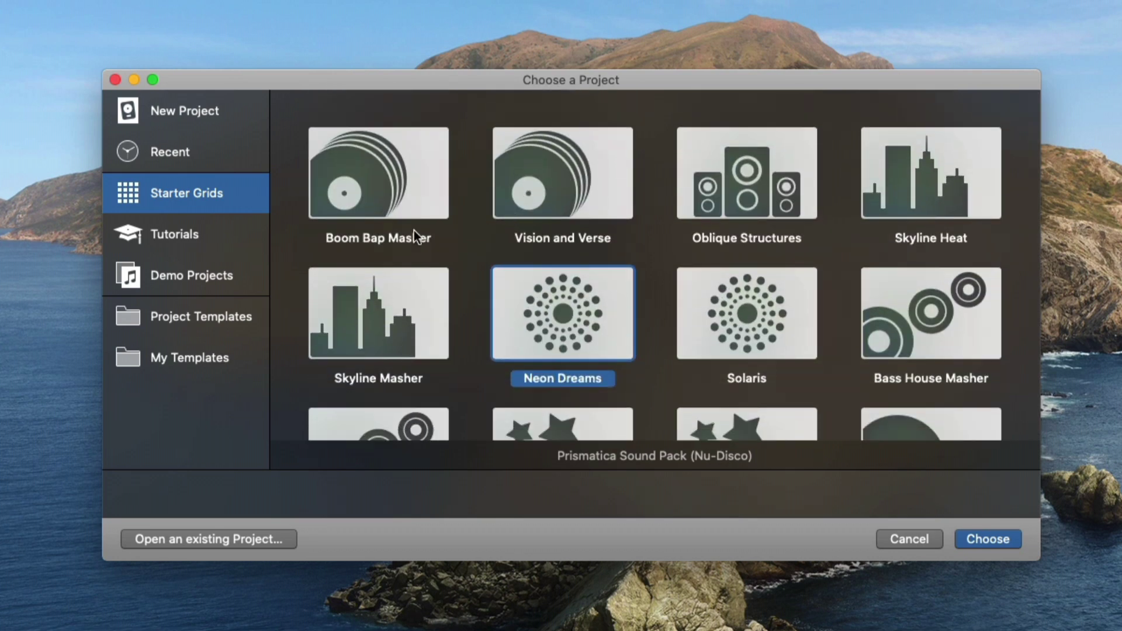
left_click(210, 235)
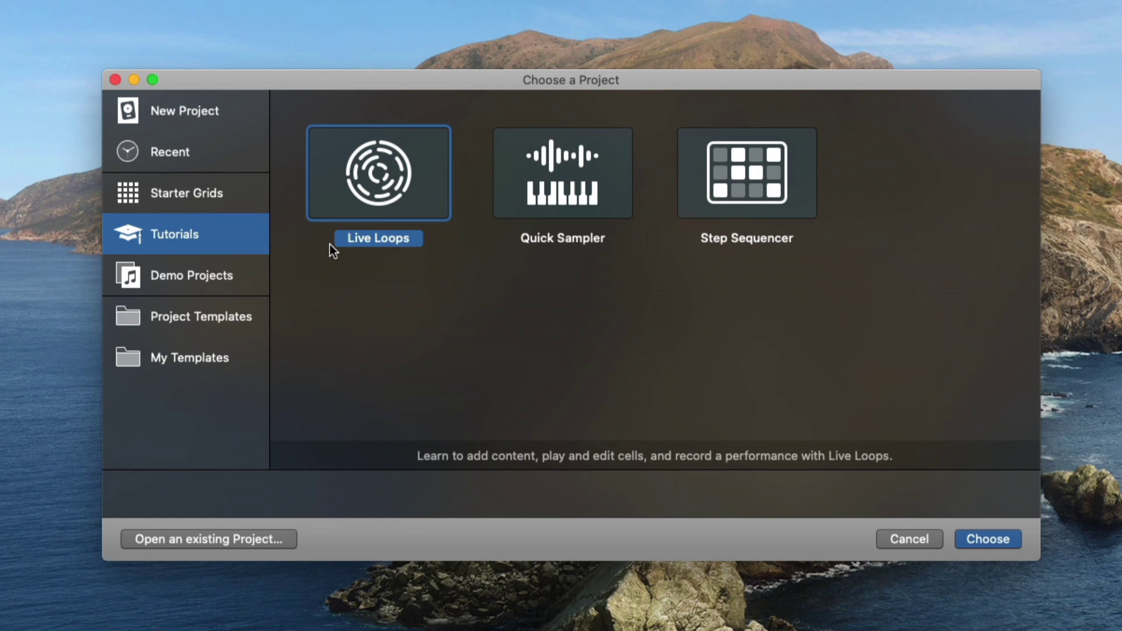
left_click(202, 272)
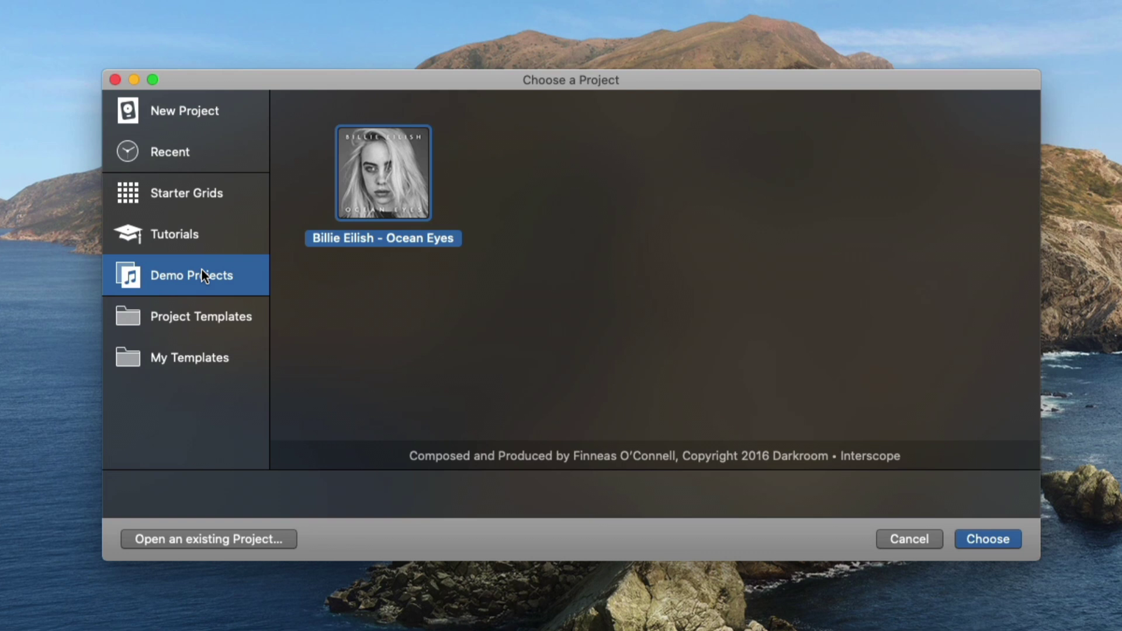
left_click(198, 325)
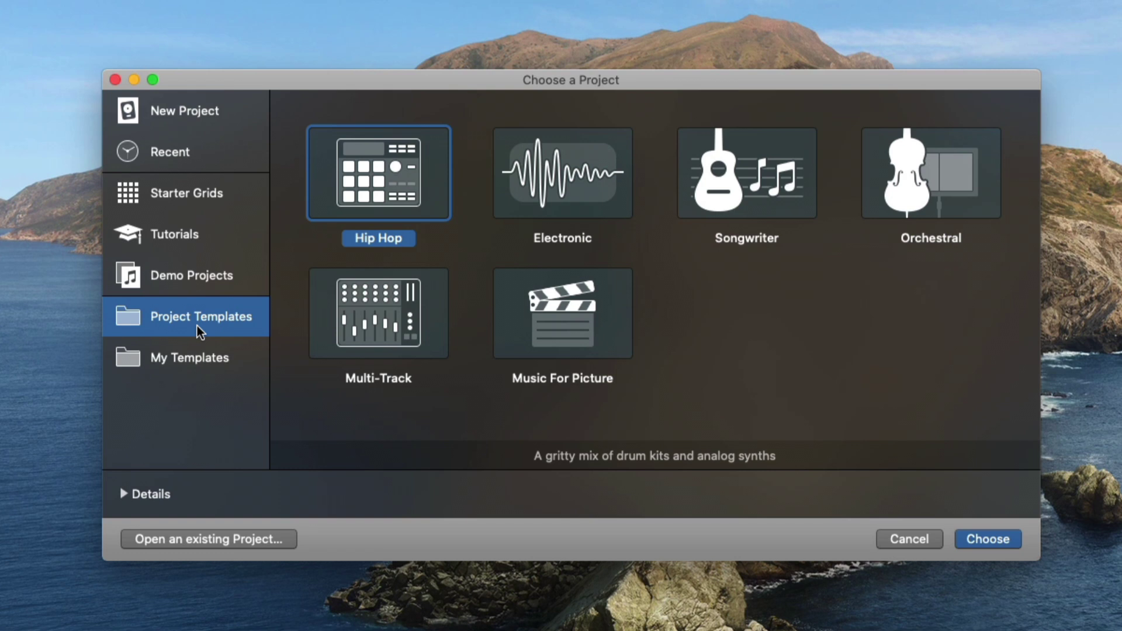
Switch the chooser back to Demo Projects to list the Ocean Eyes demo song
left_click(196, 285)
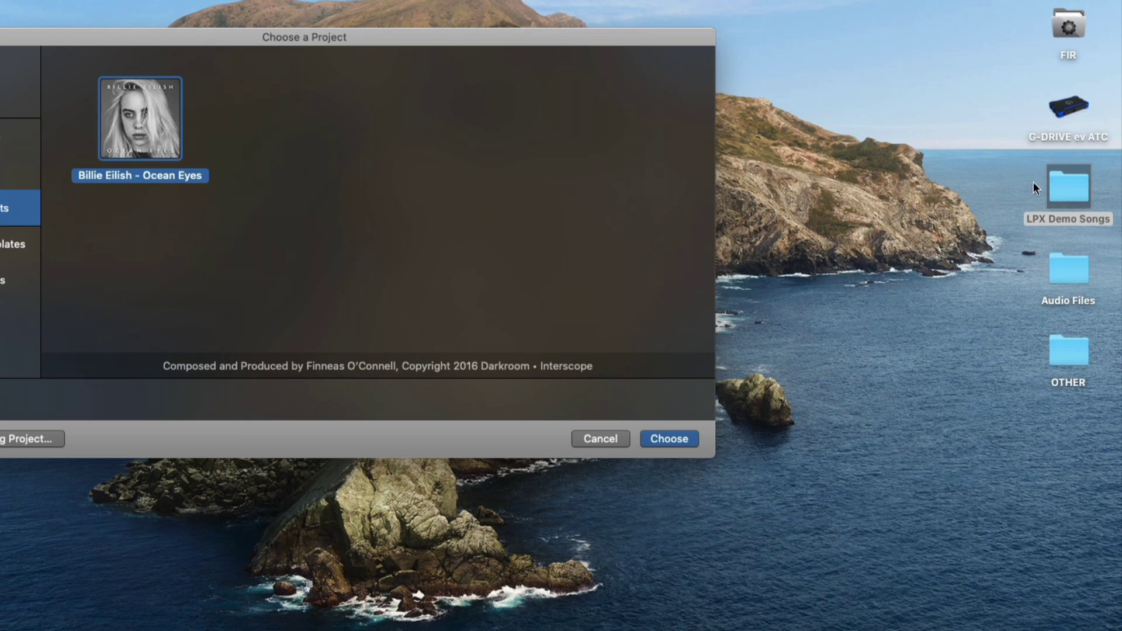
Quick Look Colors.logicx from LPX Demo Songs, then close Finder and list the Tutorials
left_click(1087, 202)
left_click_drag(1088, 206, 461, 152)
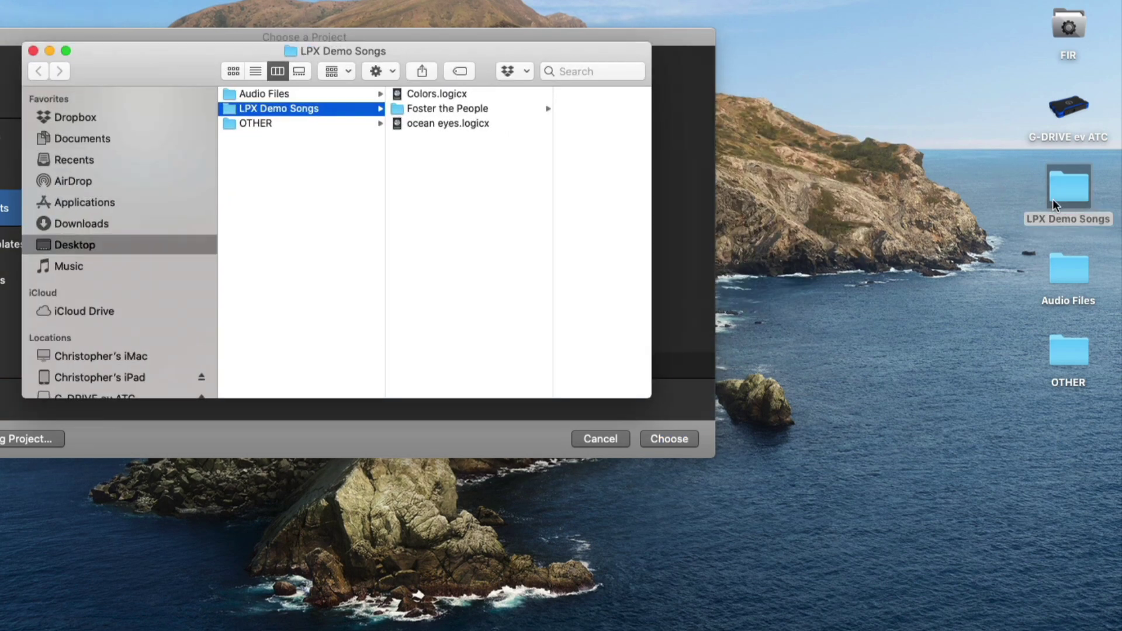
left_click(451, 93)
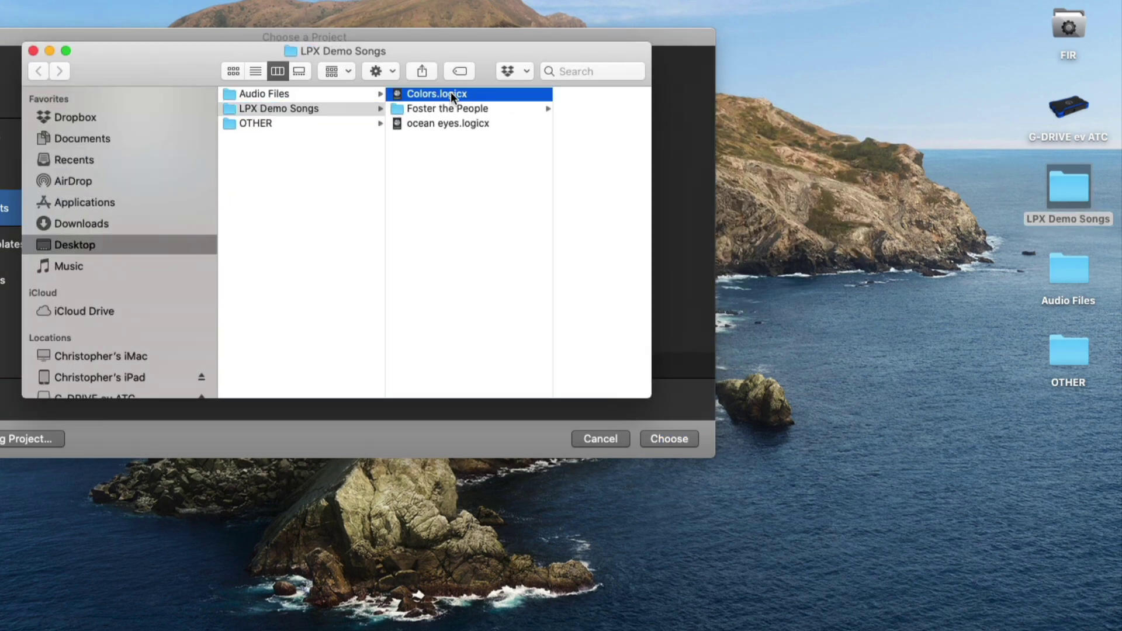
key("space")
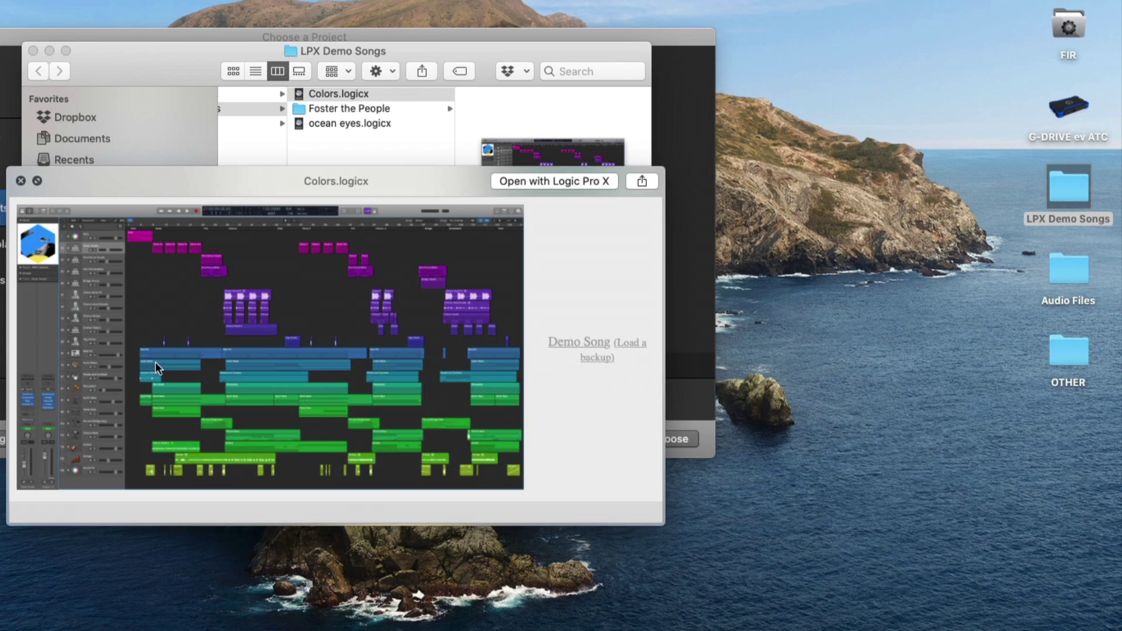
key("space")
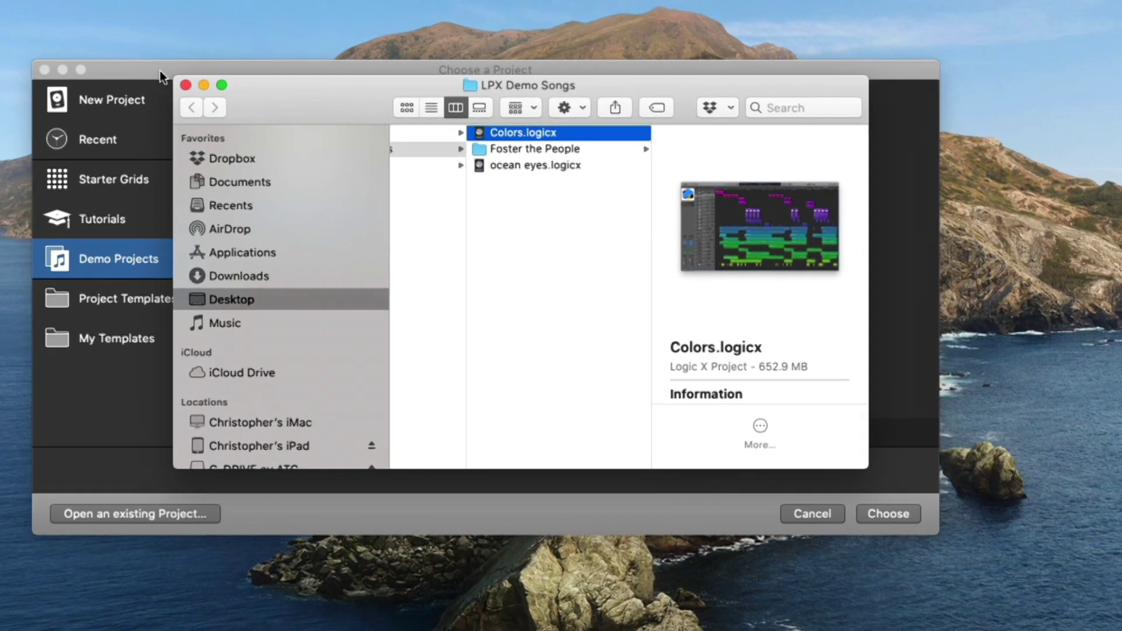
left_click(32, 50)
left_click(194, 239)
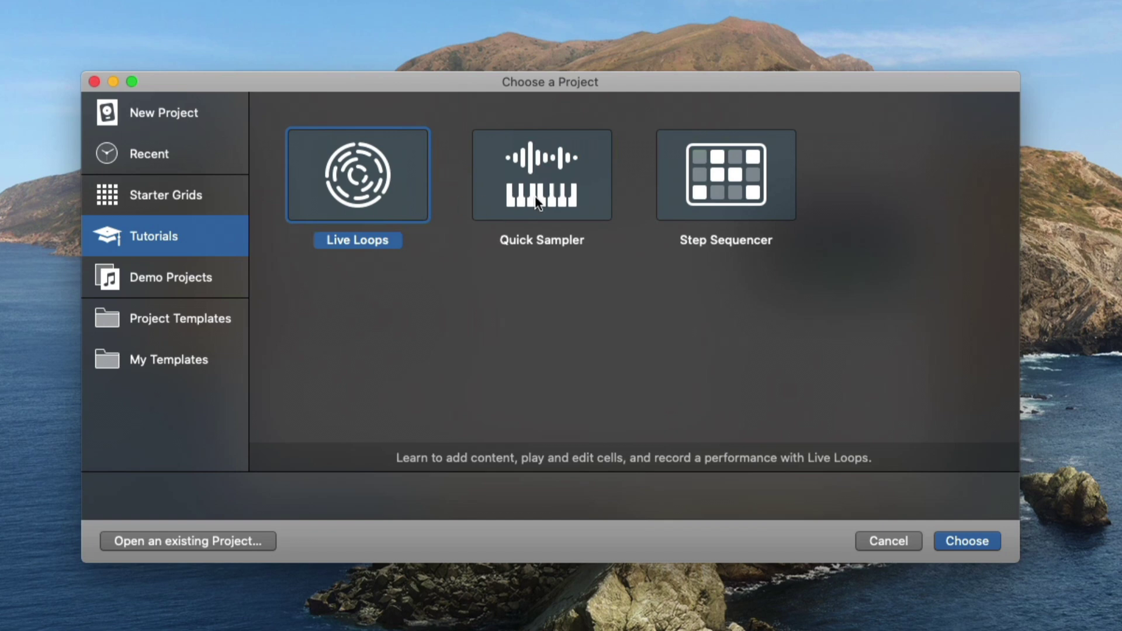
Open the Quick Sampler tutorial and step through its topic tracks back to 'About the tutorial'
left_click(545, 181)
left_click(946, 540)
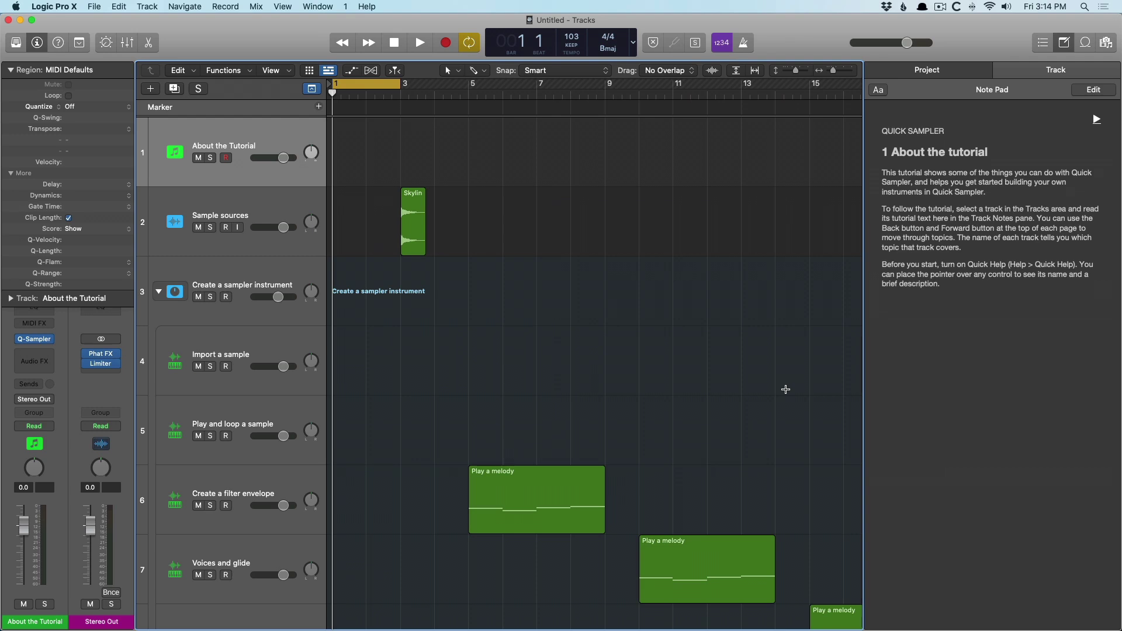
key("Down")
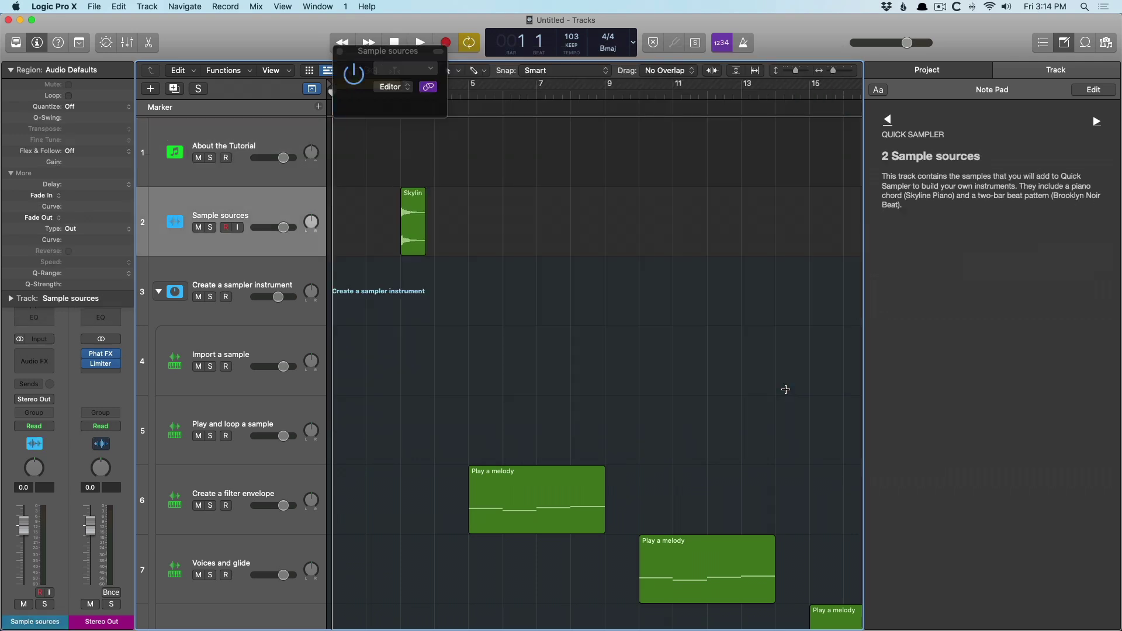
key("Down")
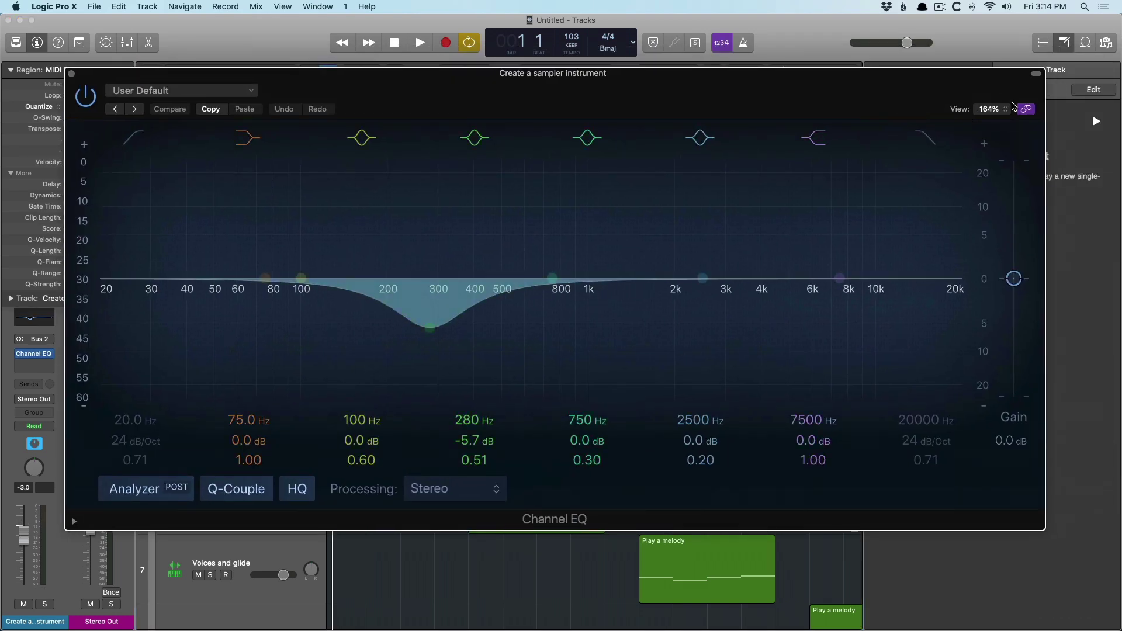
key("Down")
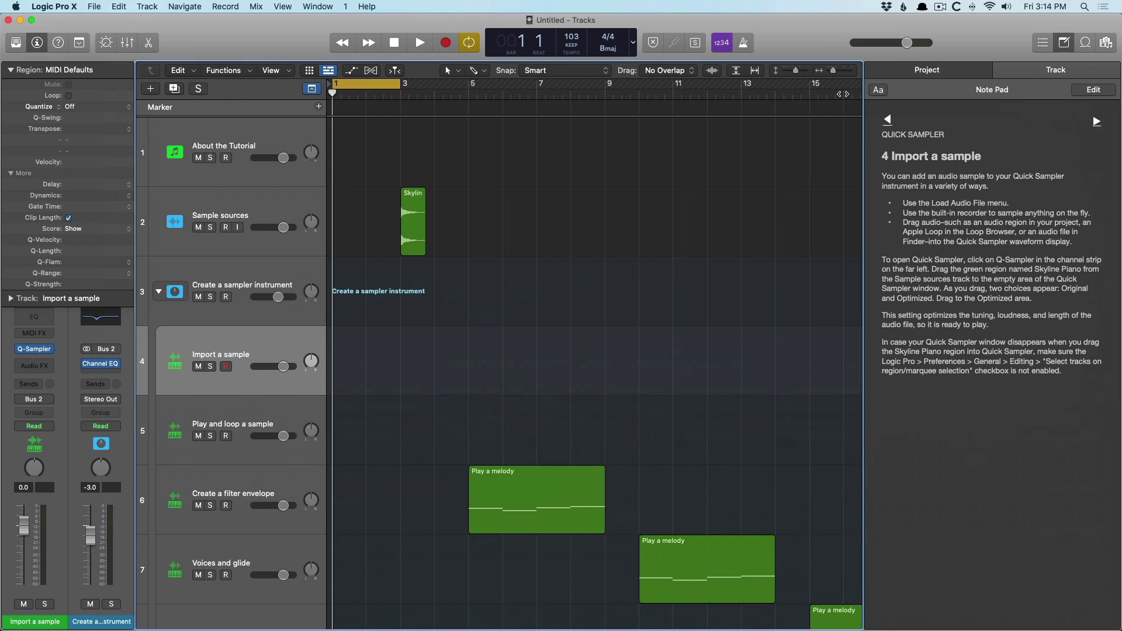
key("Up")
key("Up")
key("Up")
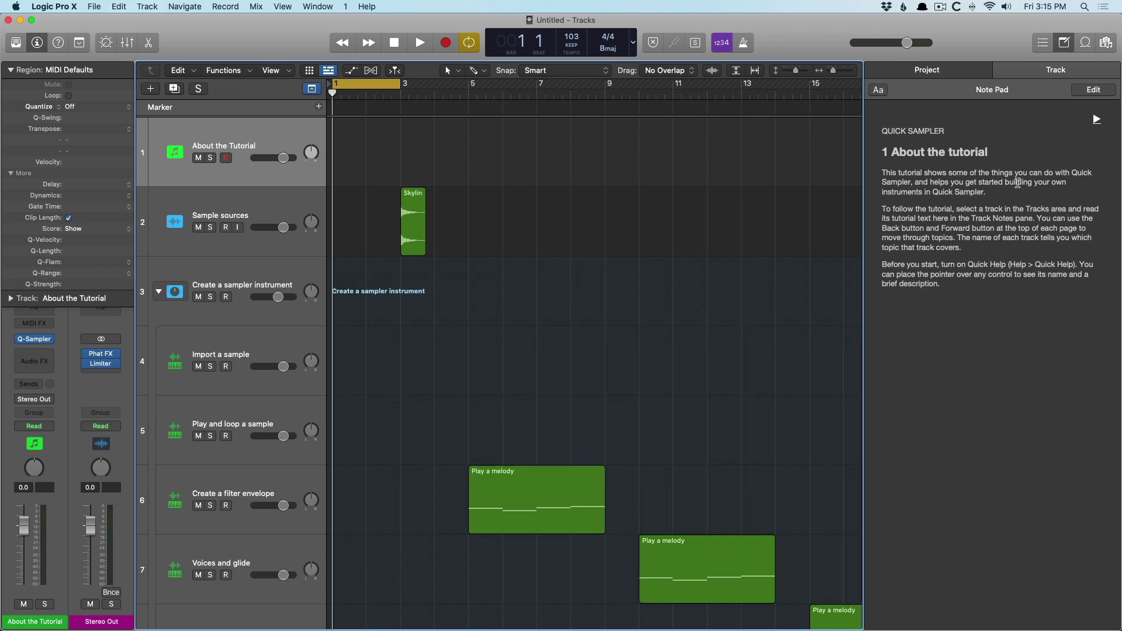
Move to topic 3 'Create a sampler instrument' and zoom out so all 17 tracks fit
key("Down")
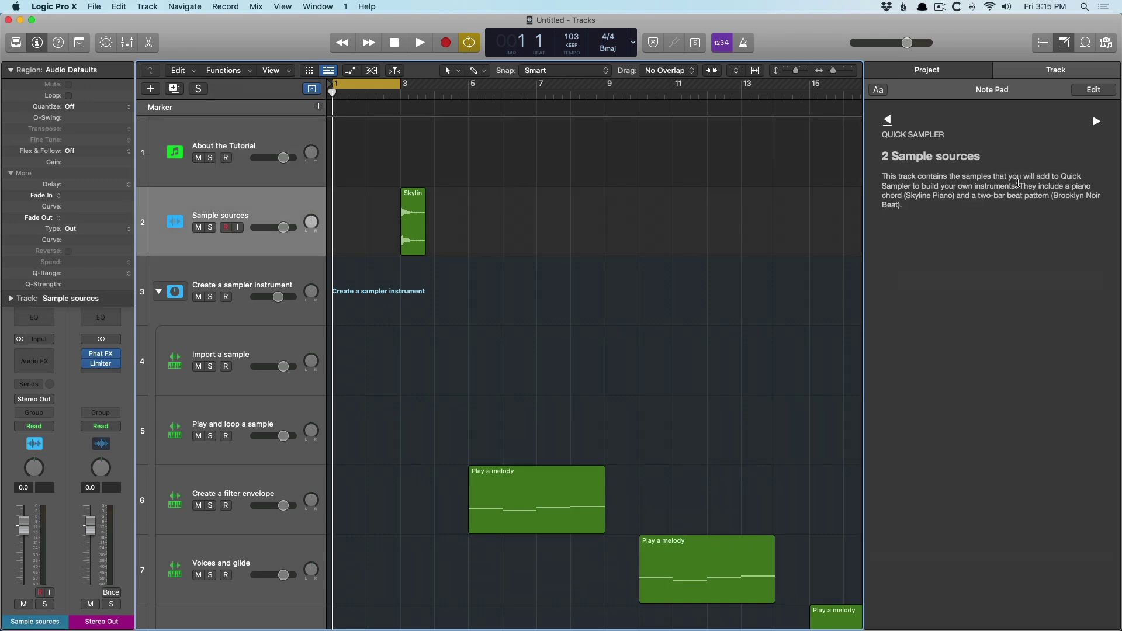
key("Down")
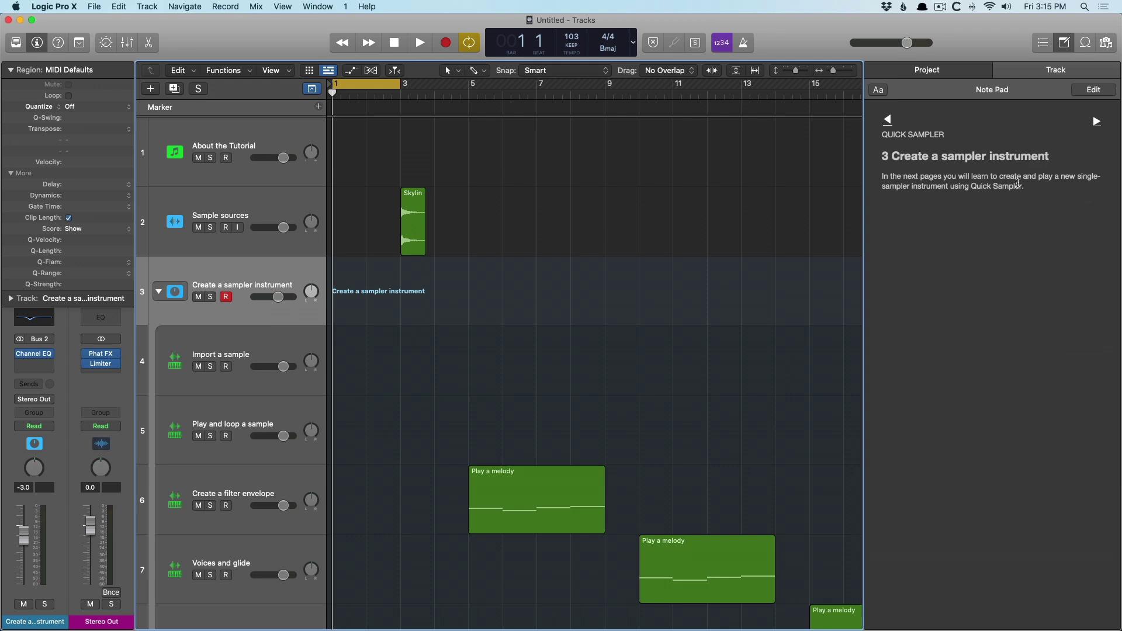
key("super+Up")
key("super+Up")
key("super+Up")
key("super+Up")
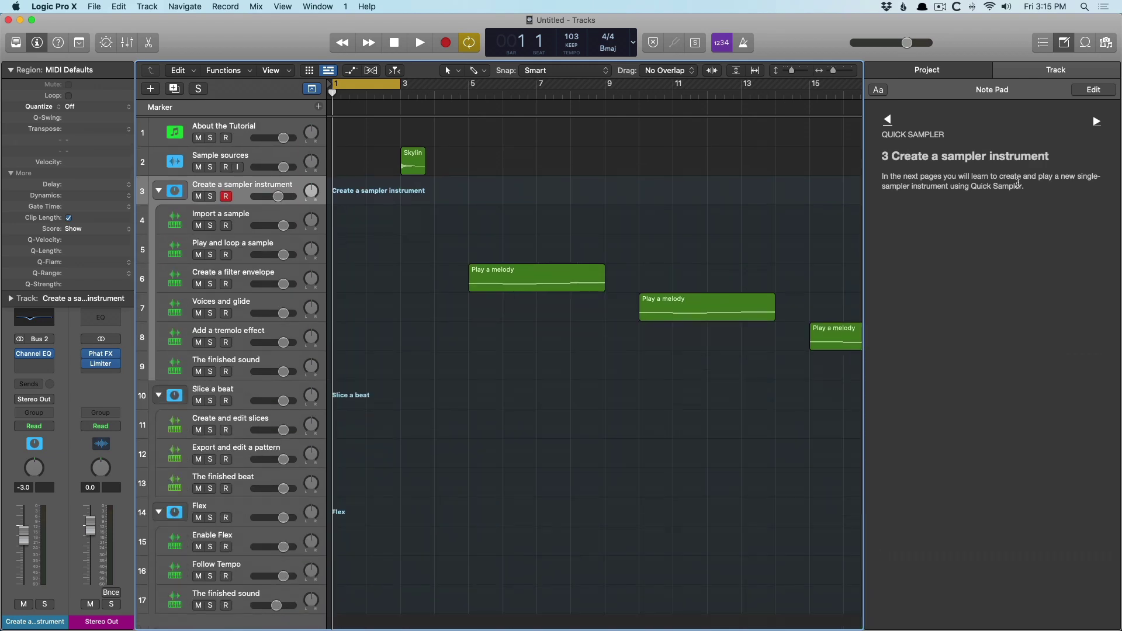
key("super+Up")
key("super+Left")
key("super+Left")
key("super+Left")
key("super+Left")
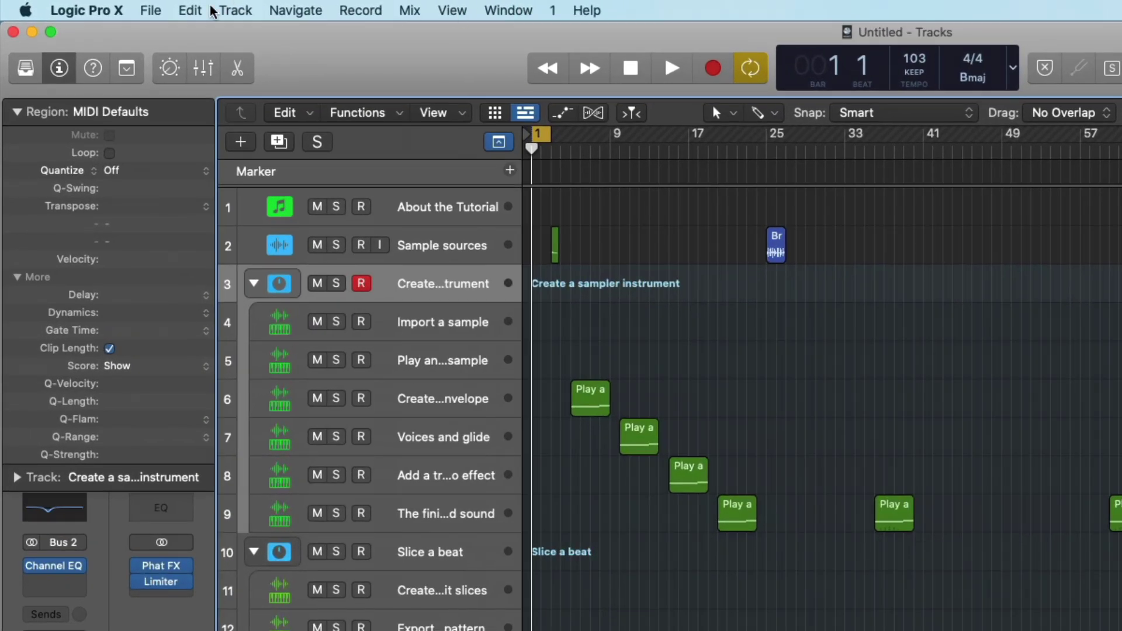
Close the tutorial via File > New from Template and list the Project Templates
left_click(146, 9)
left_click(176, 50)
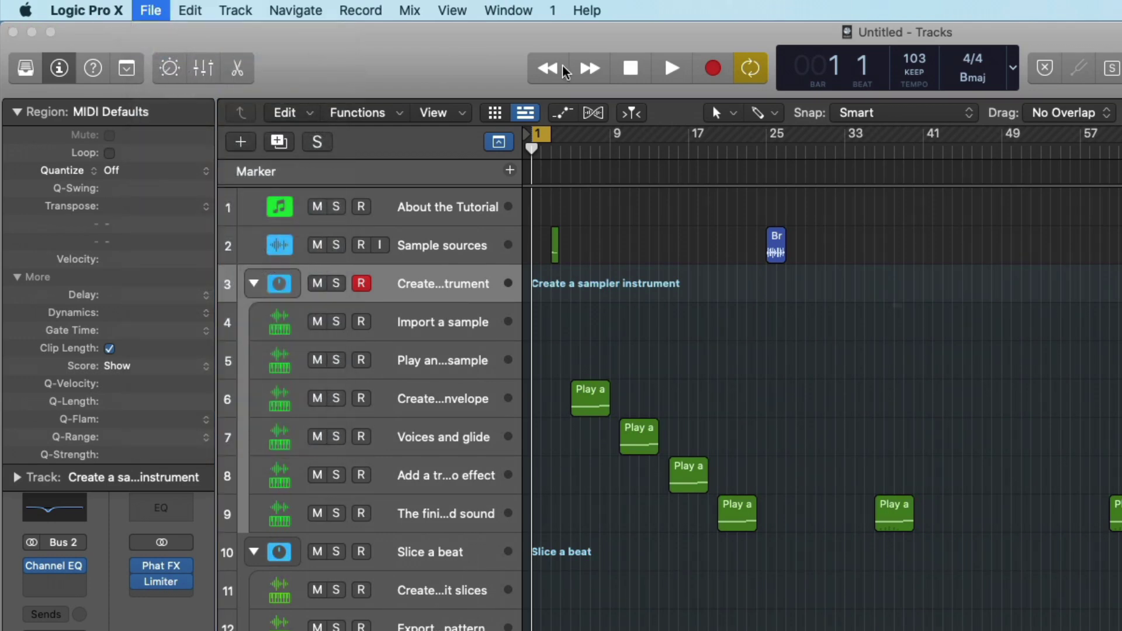
left_click(1029, 351)
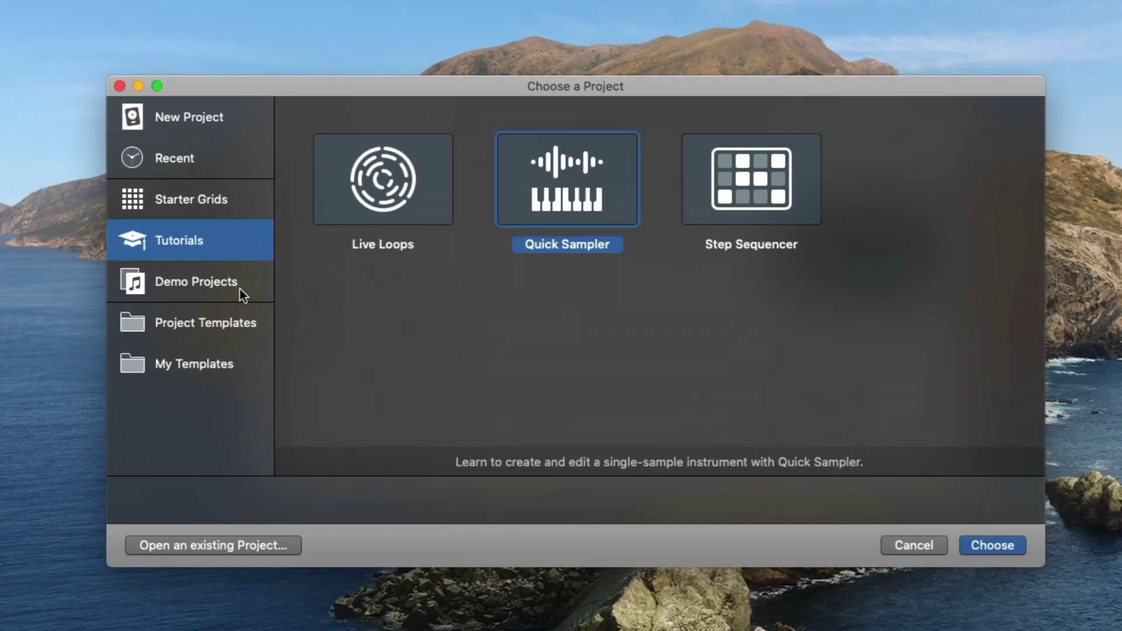
left_click(237, 318)
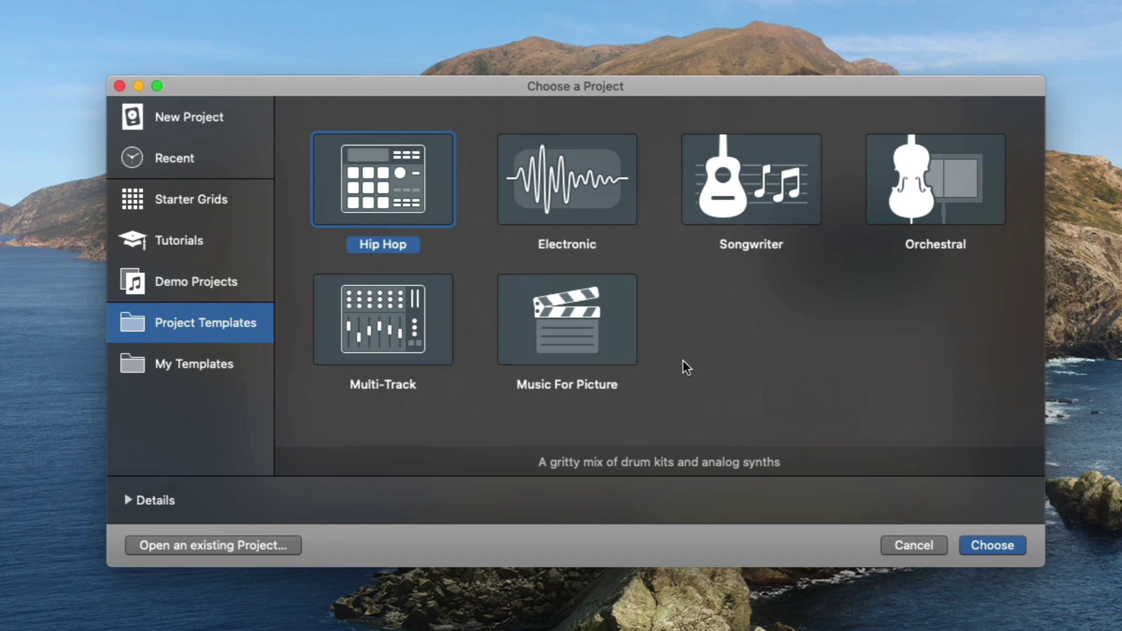
Create a Hip Hop template project and browse its Mixer strips from Hardstyle to Trap Bass
left_click(998, 546)
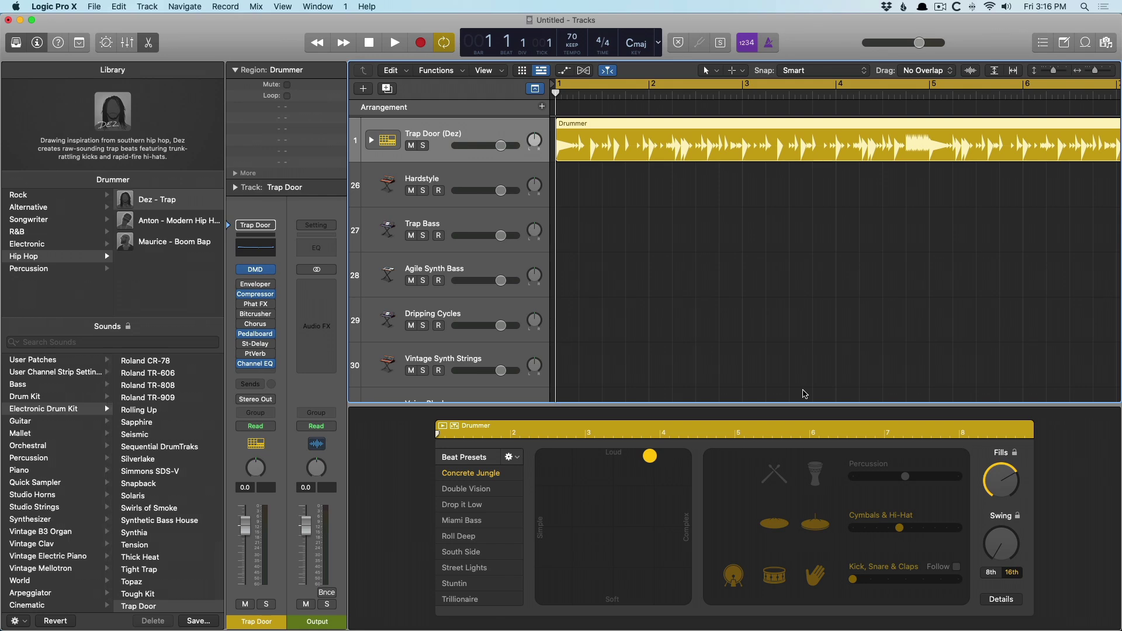
key("x")
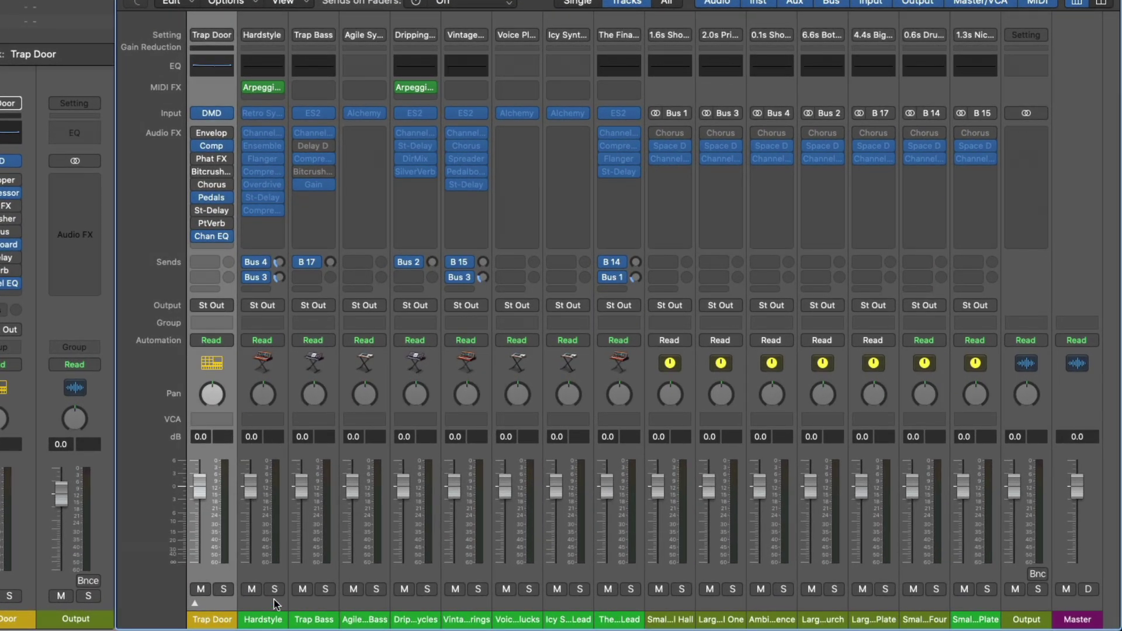
left_click(444, 612)
key("Right")
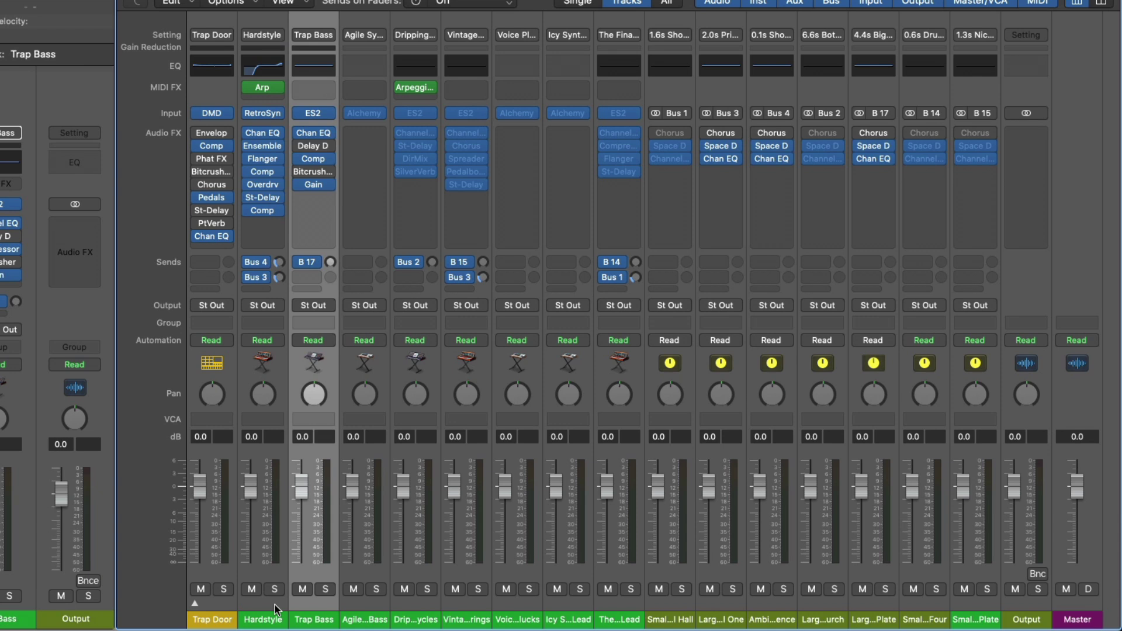
key("Right")
key("Right")
key("Right")
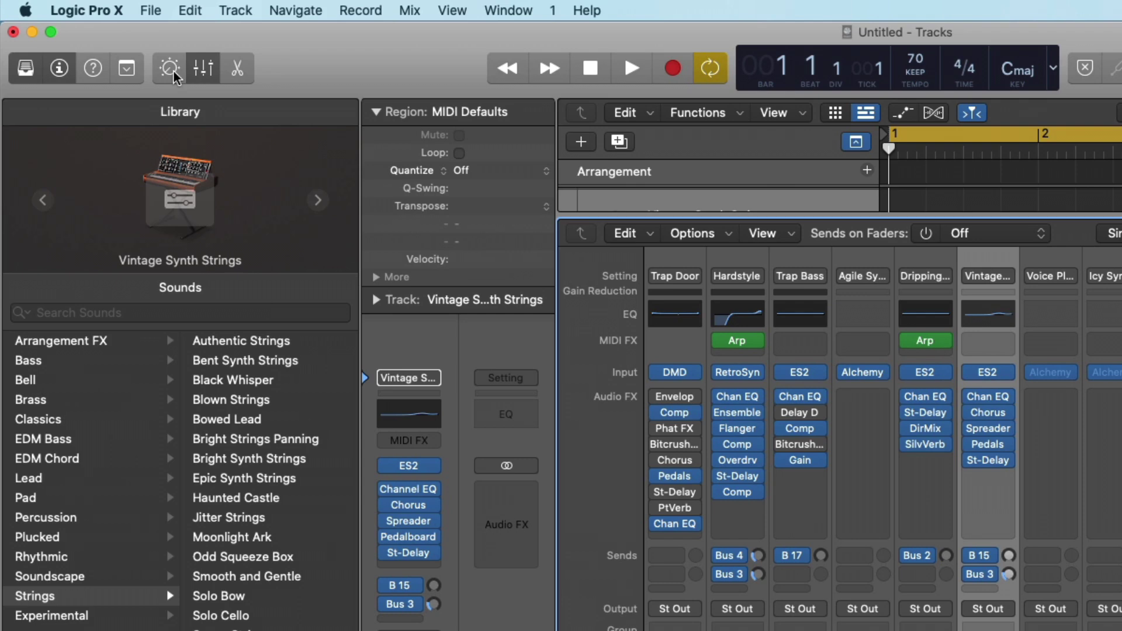
Close the Hip Hop project and create a new one from the Multi-Track template
left_click(151, 10)
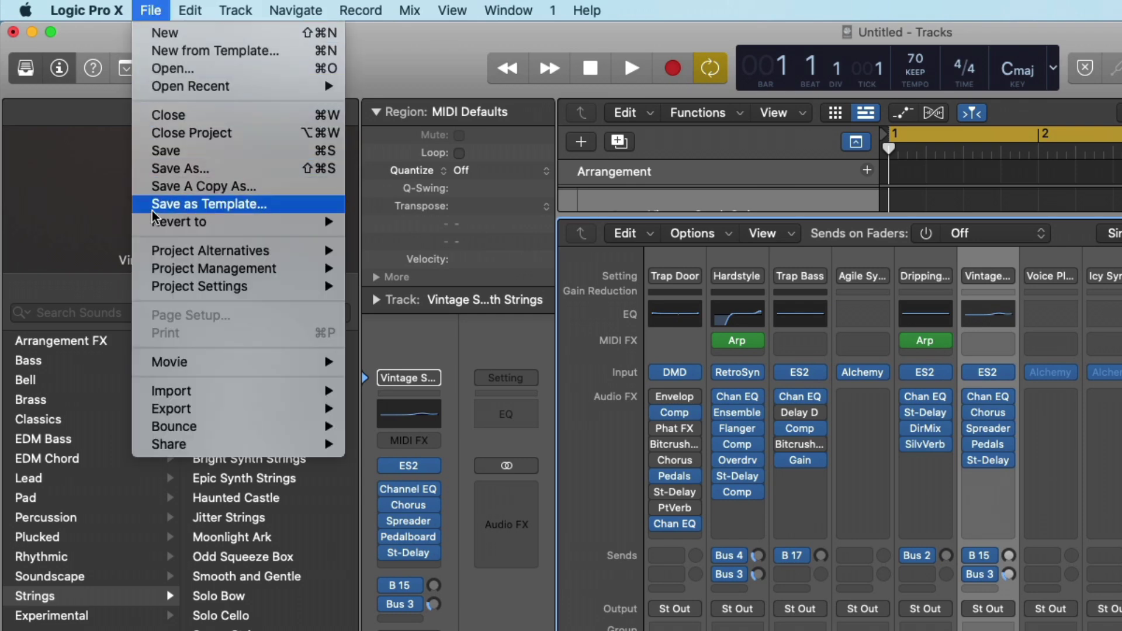
left_click(182, 51)
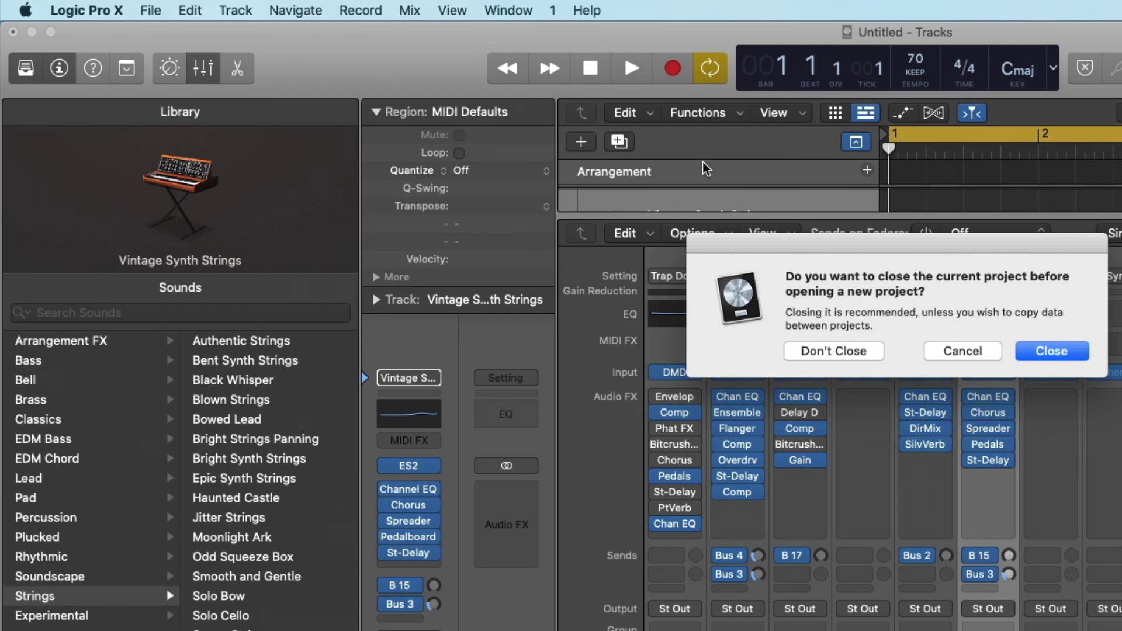
left_click(1055, 353)
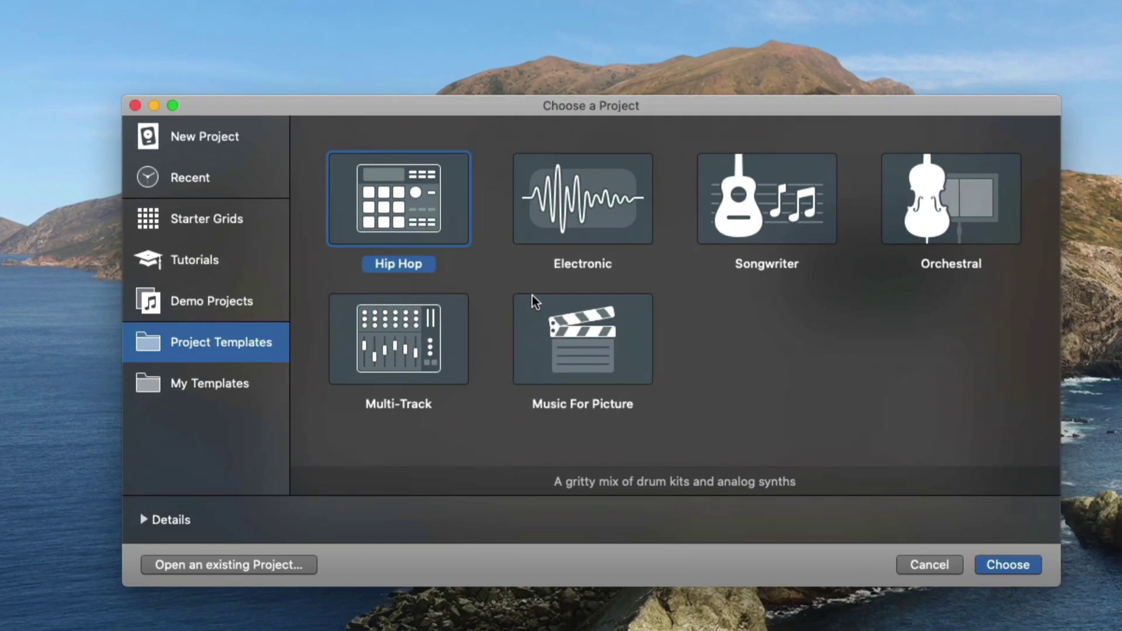
left_click(415, 331)
left_click(1009, 565)
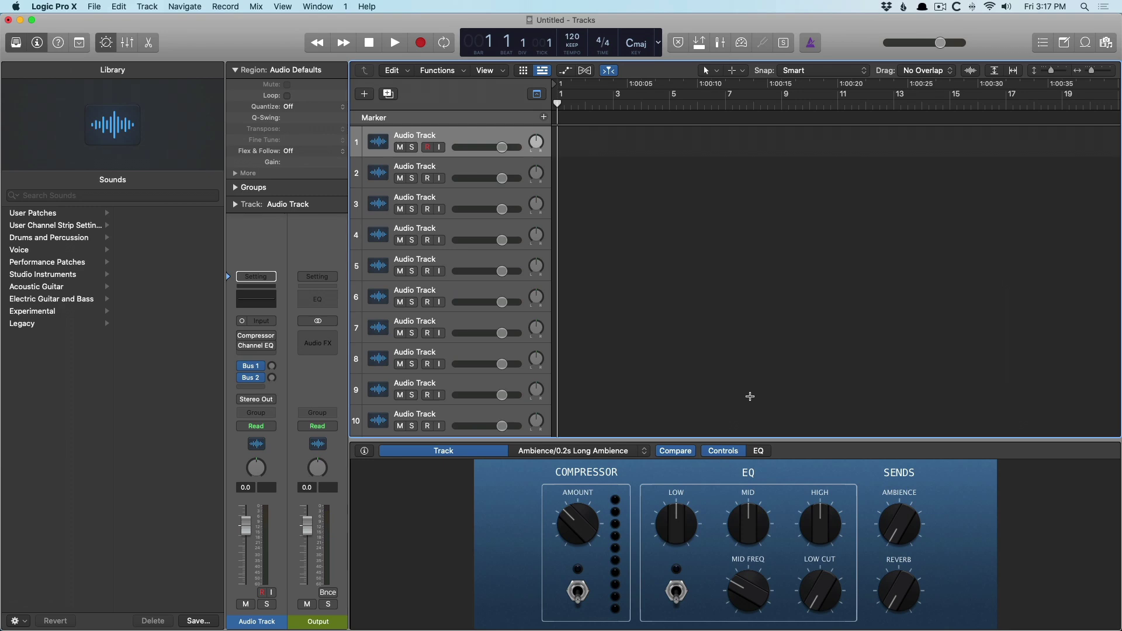
Show the Mixer for the audio tracks and inspect one strip's Input menu without changing it
key("x")
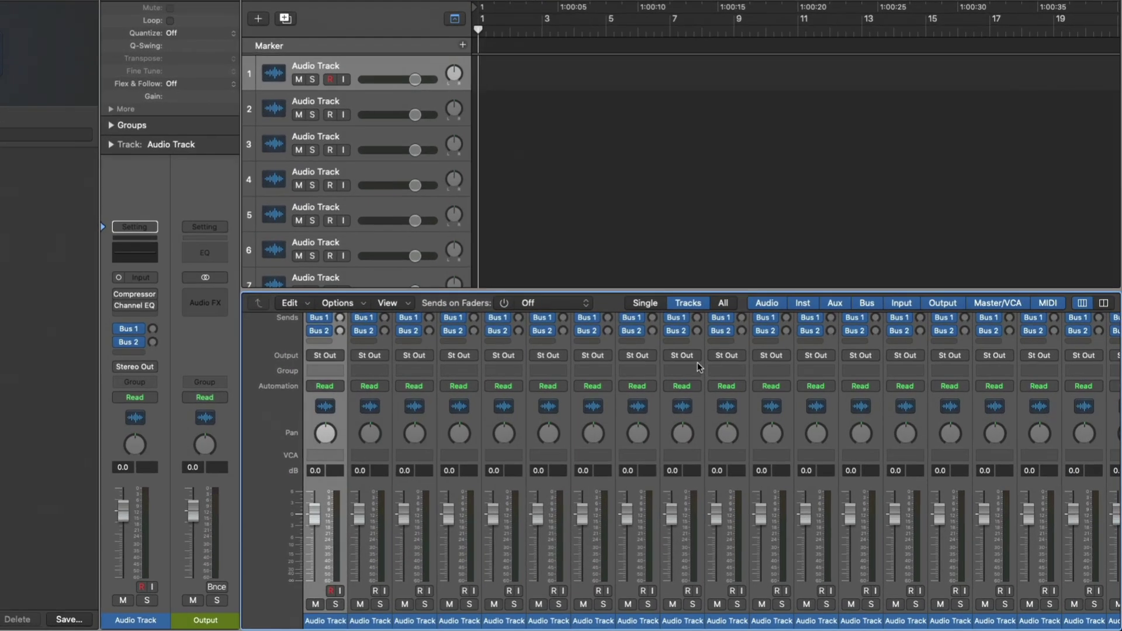
scroll(454, 464, "right", 5)
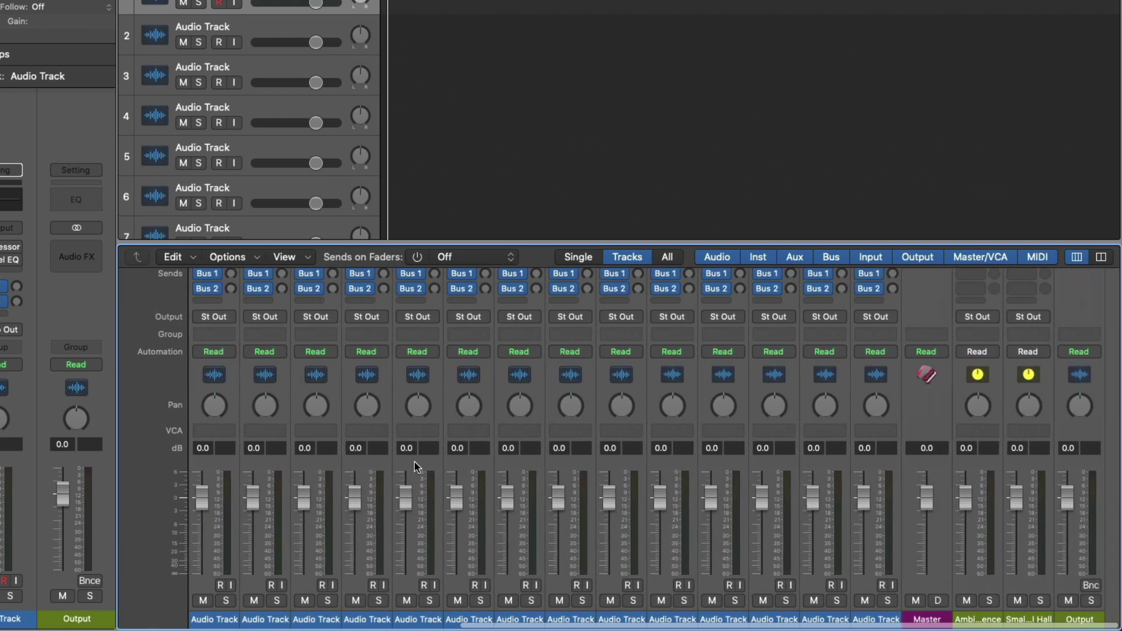
scroll(415, 461, "up", 5)
scroll(415, 466, "left", 4)
left_click(503, 348)
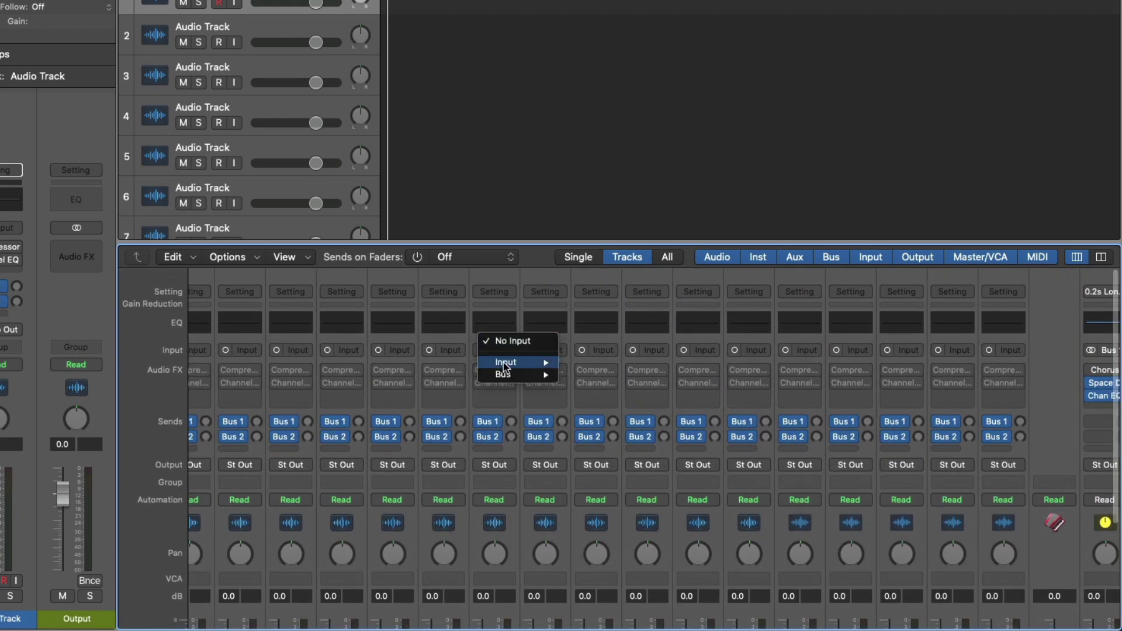
mouse_move(506, 363)
left_click(573, 388)
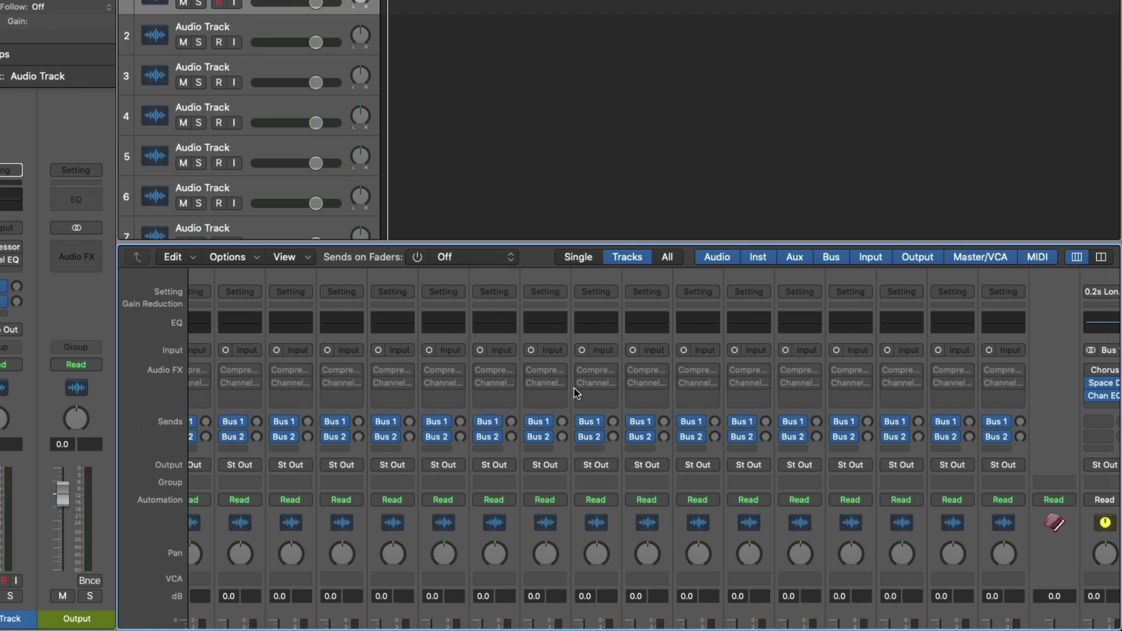
Inspect the Space Designer reverb on the aux return, then close it
scroll(575, 392, "left", 5)
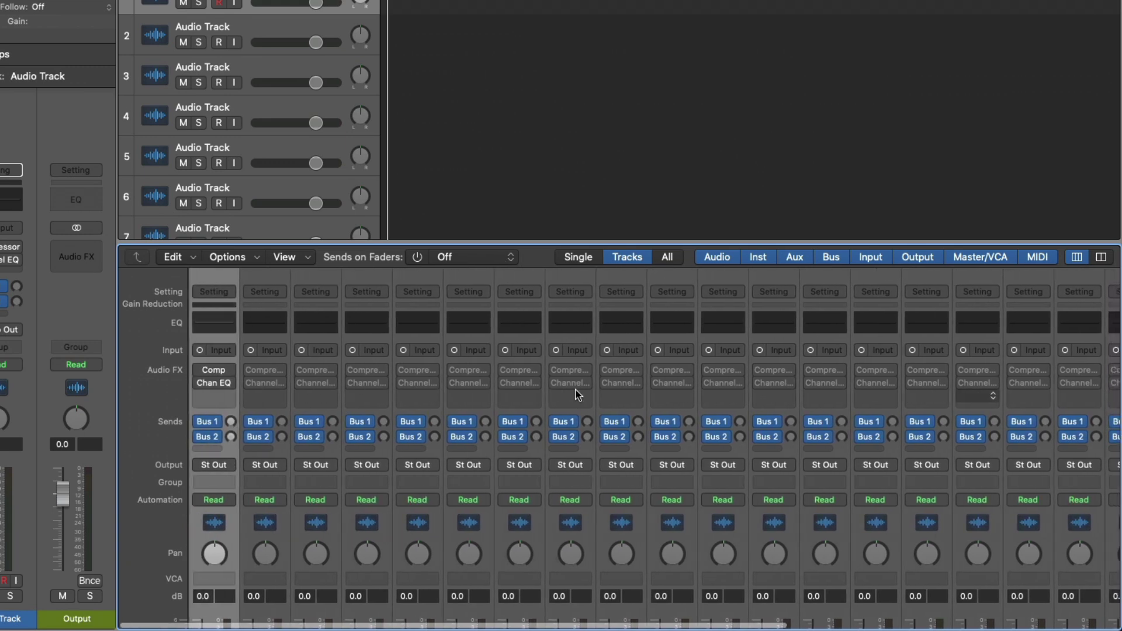
scroll(575, 394, "right", 3)
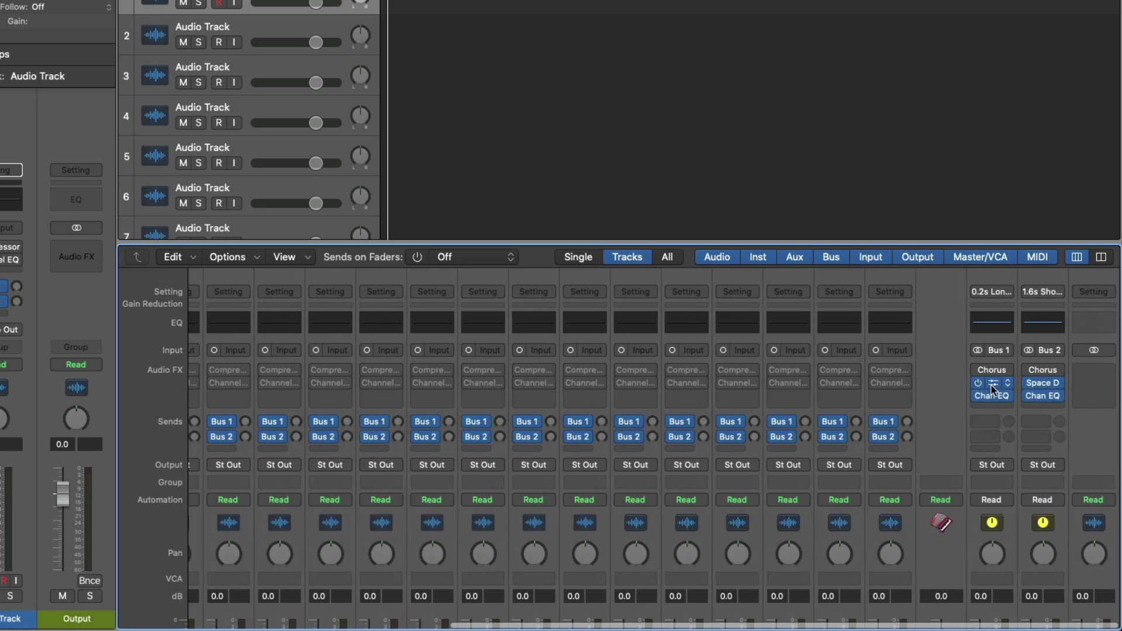
left_click(993, 388)
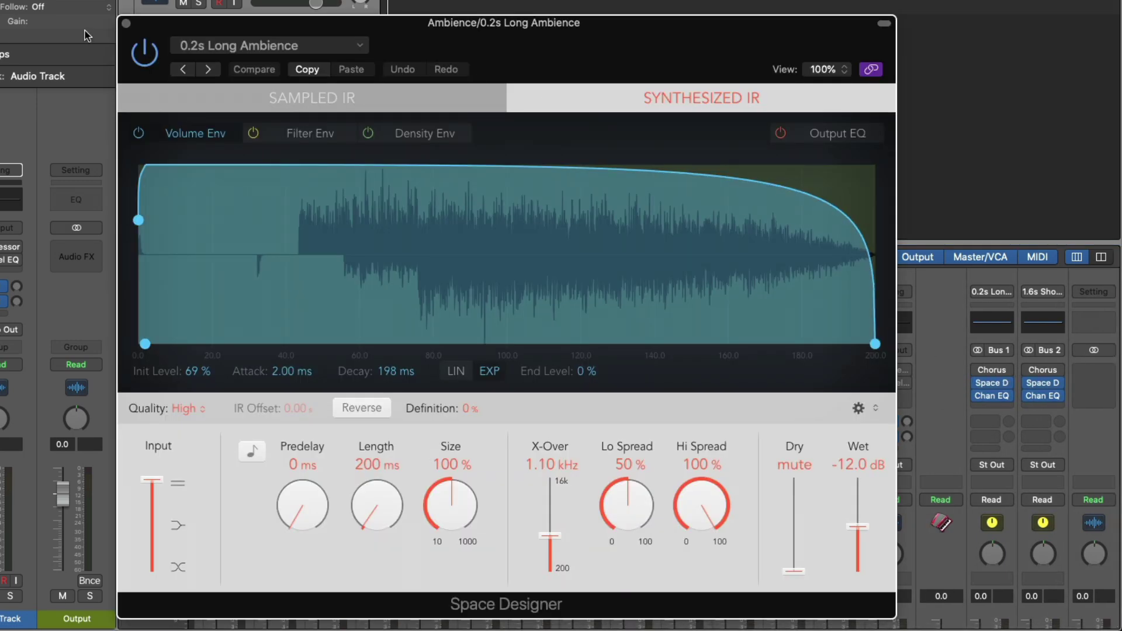
left_click(126, 22)
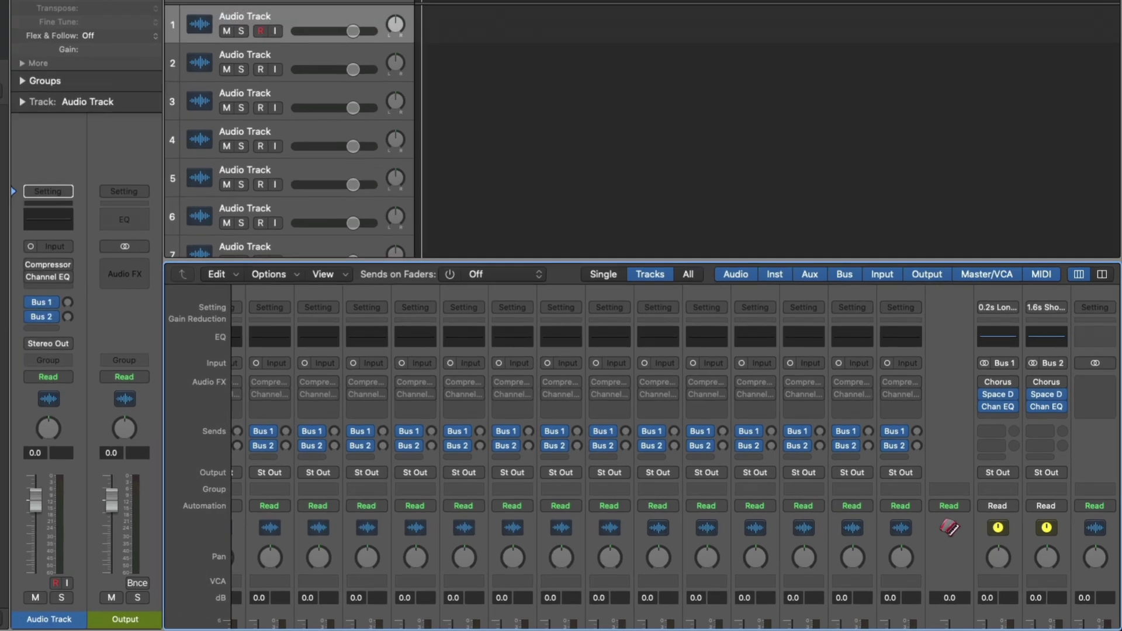
Close the untitled Multi-Track project without saving via File > New from Template
left_click(94, 6)
left_click(113, 31)
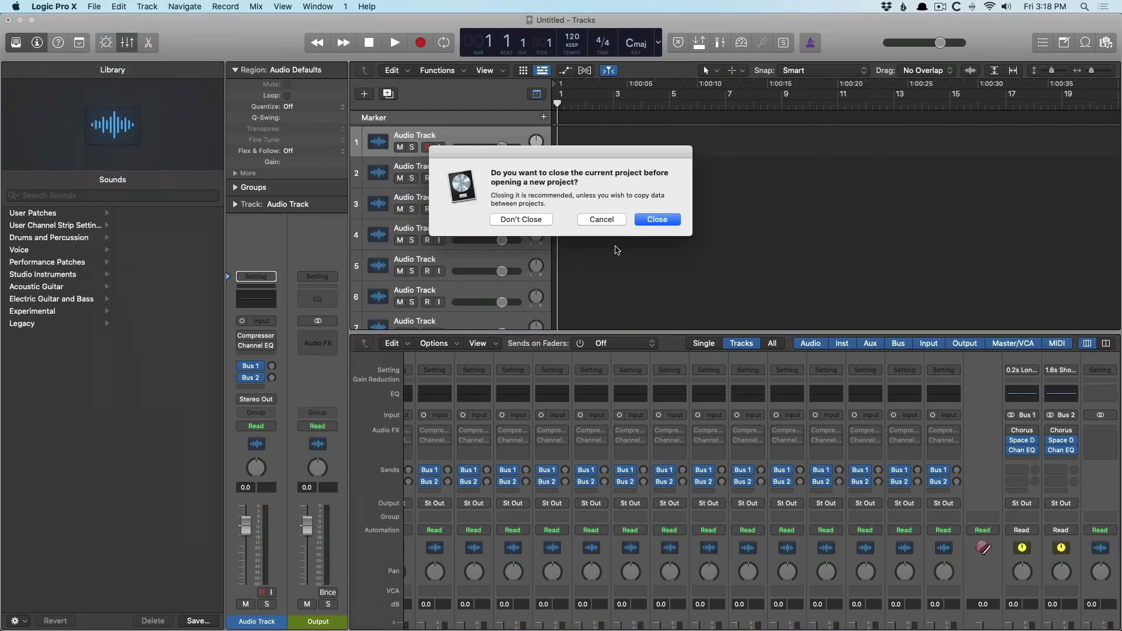
left_click(649, 218)
left_click(541, 218)
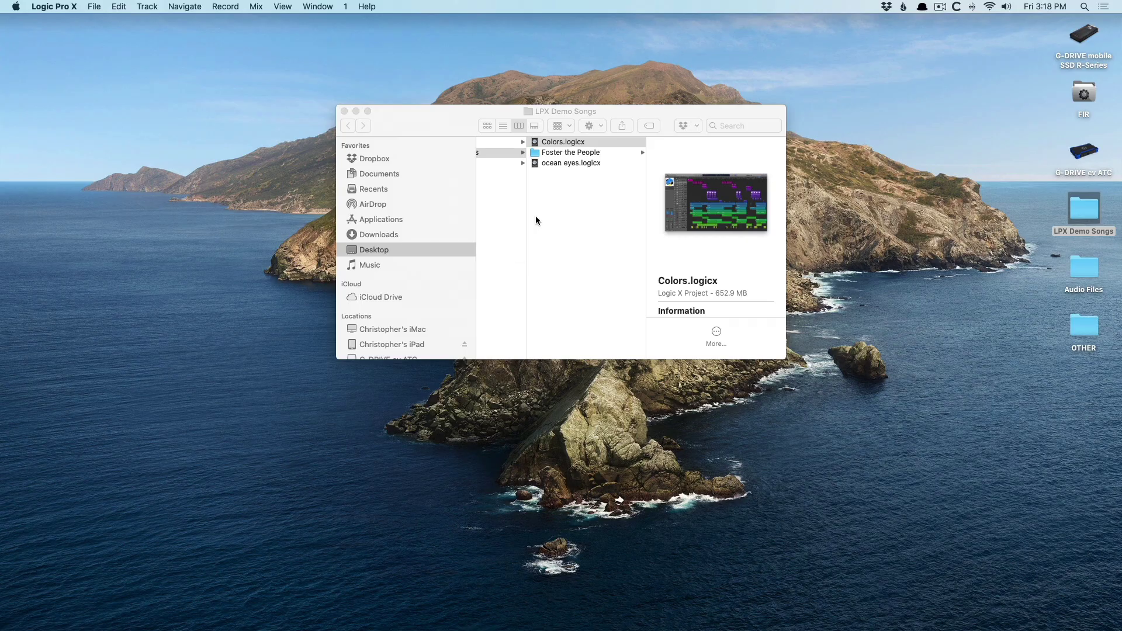
Create a new project from the Neon Dreams starter grid
left_click(319, 166)
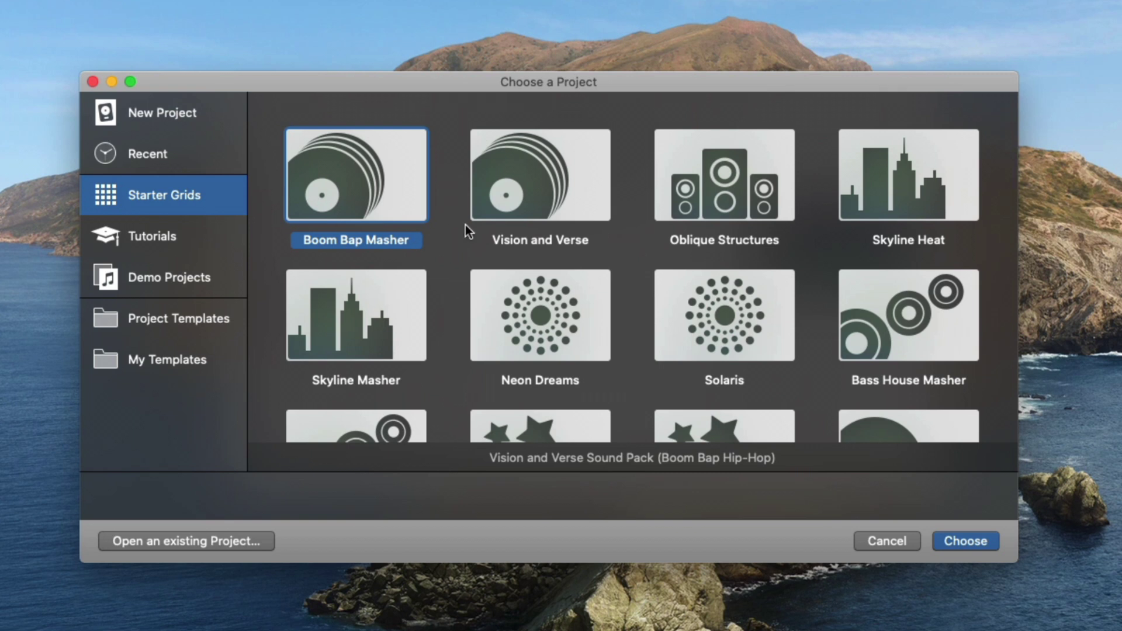
left_click(519, 293)
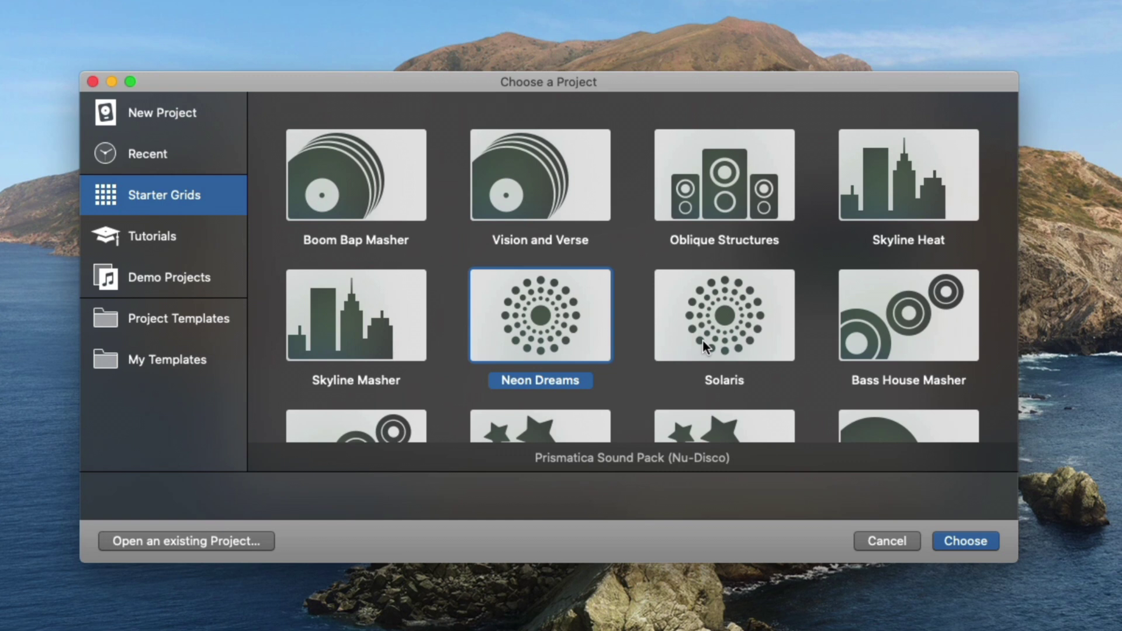
left_click(955, 542)
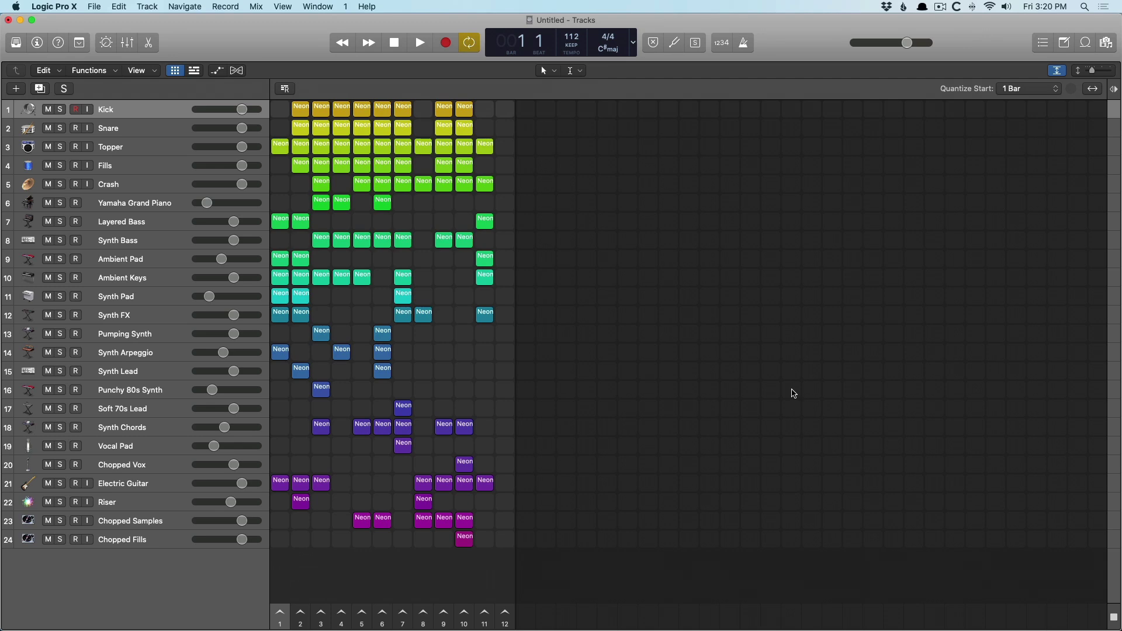
Enlarge the mixer and inspect Stereo Out's Remix FX, Channel EQ, Exciter, SubBass, Multipressor and Limiter
key("x")
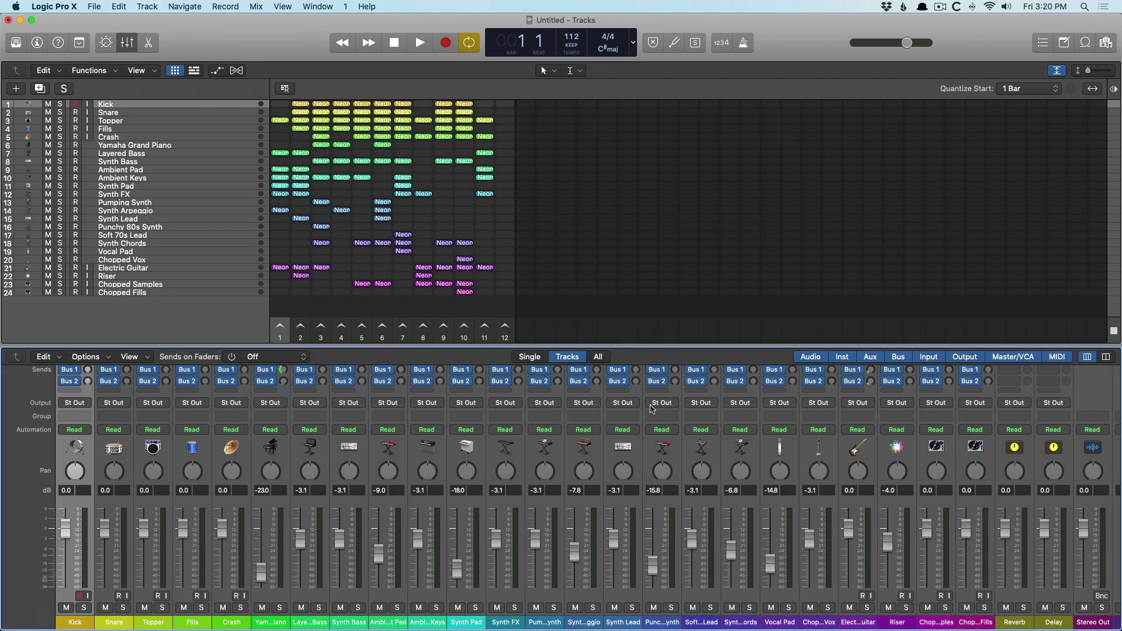
left_click_drag(626, 345, 588, 150)
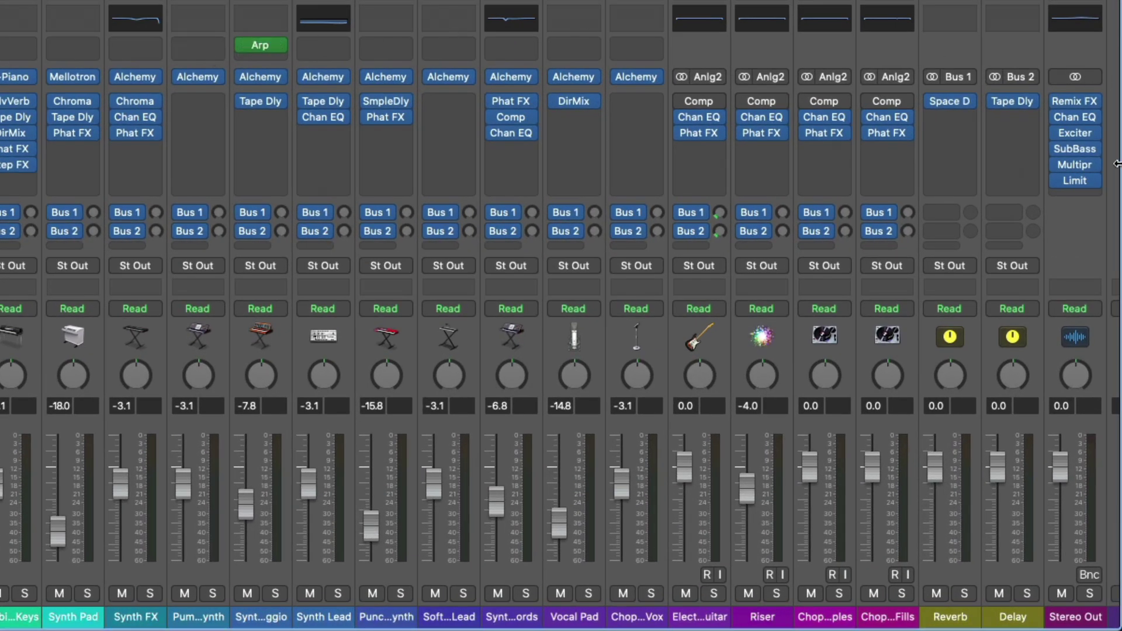
left_click(1066, 100)
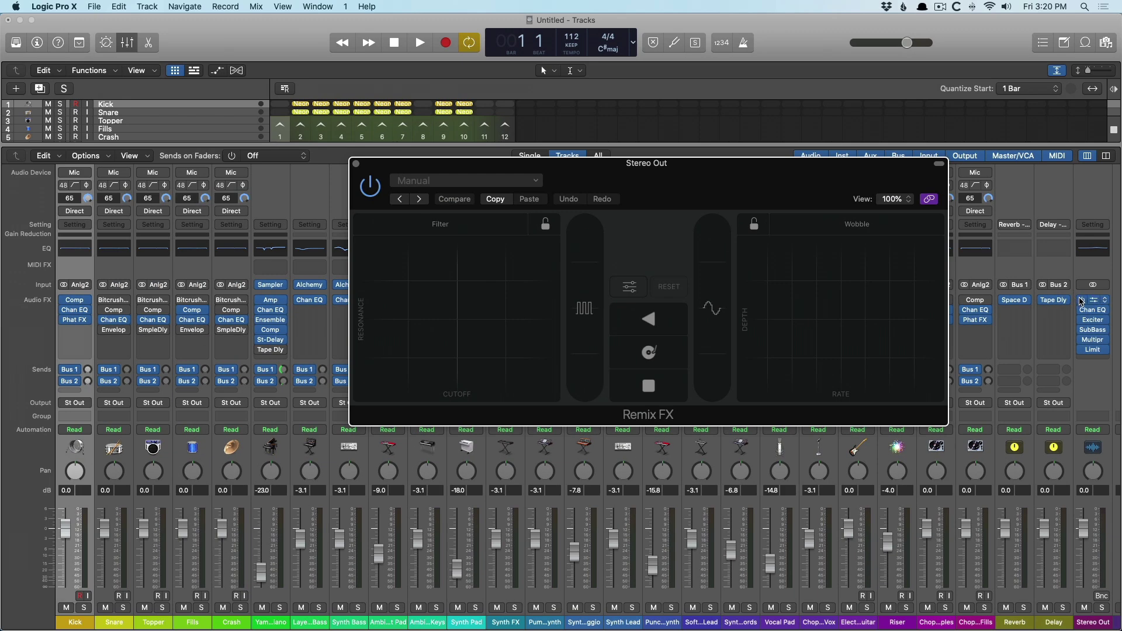
left_click(1080, 195)
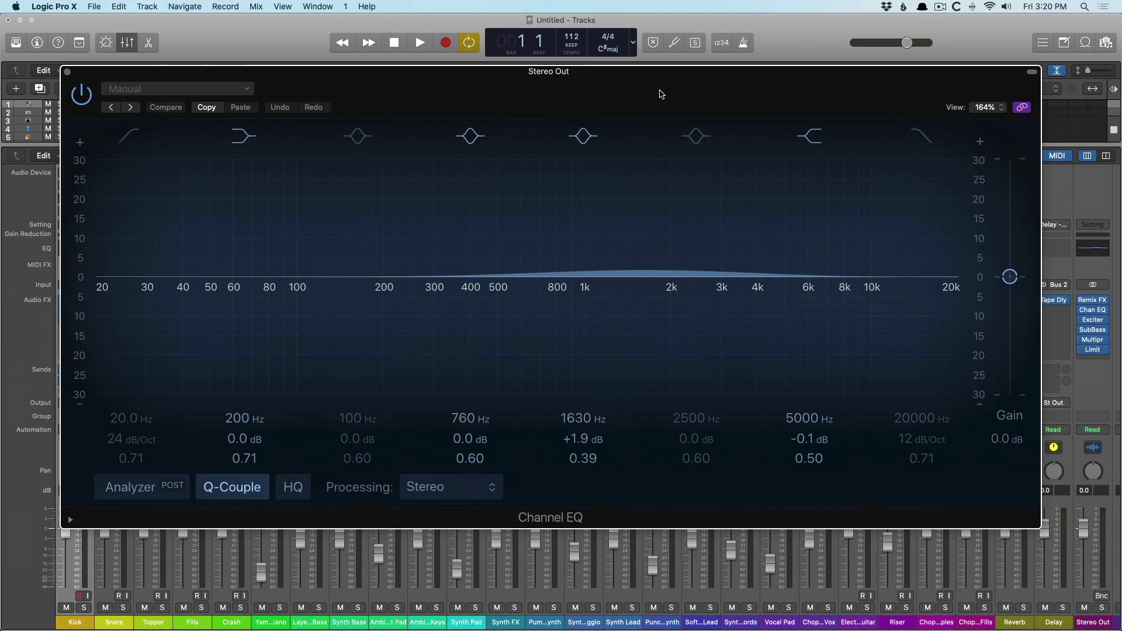
key("super+w")
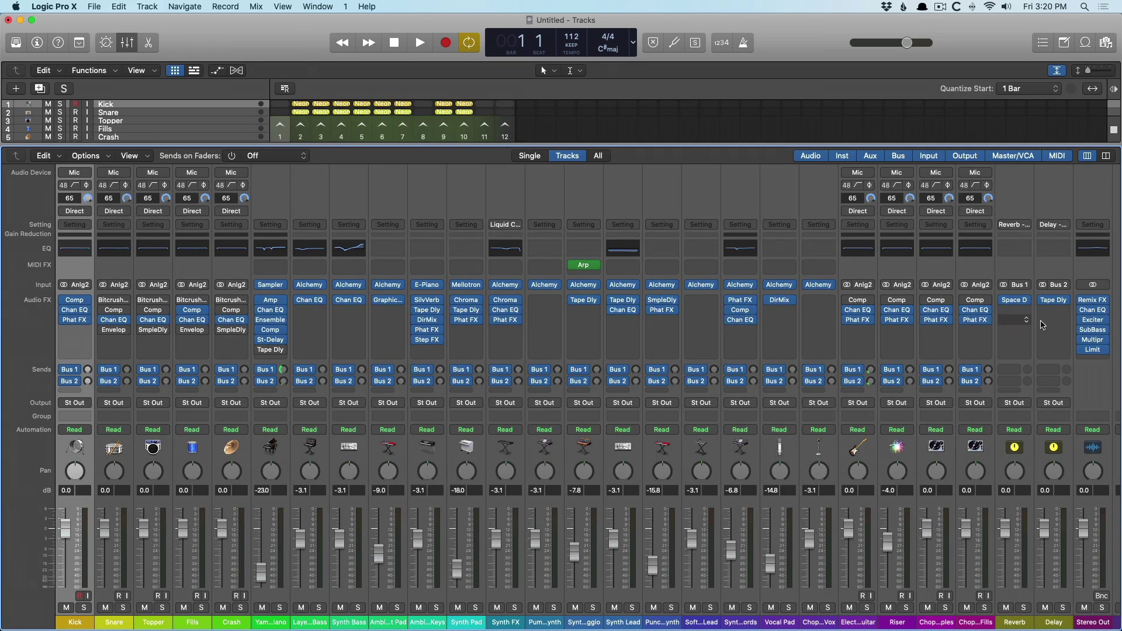
left_click(1093, 322)
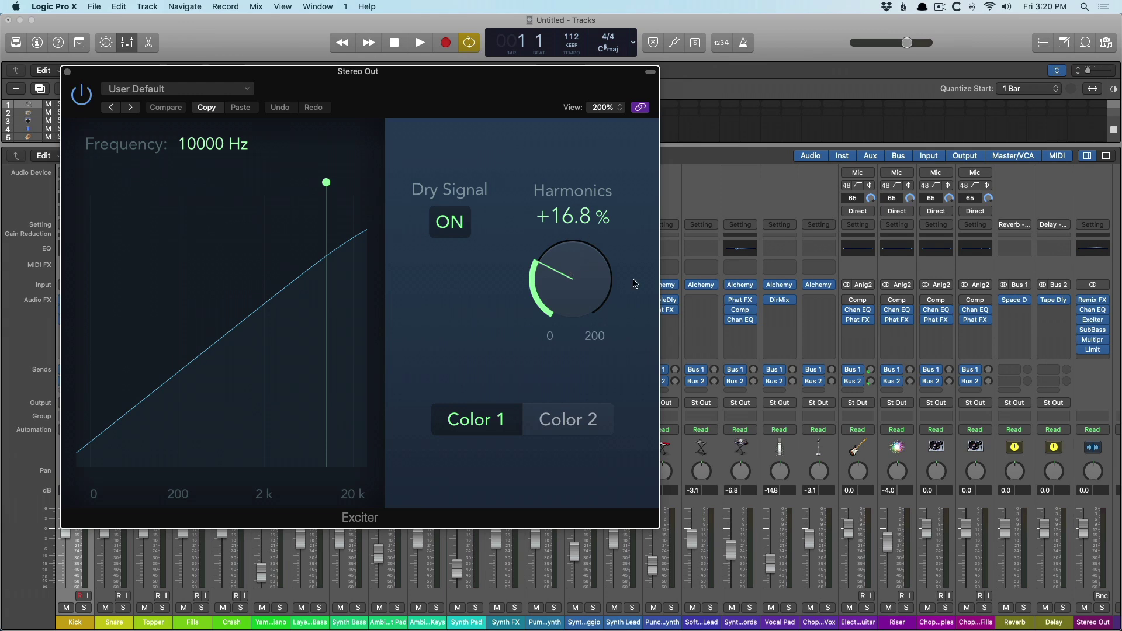
left_click(1097, 332)
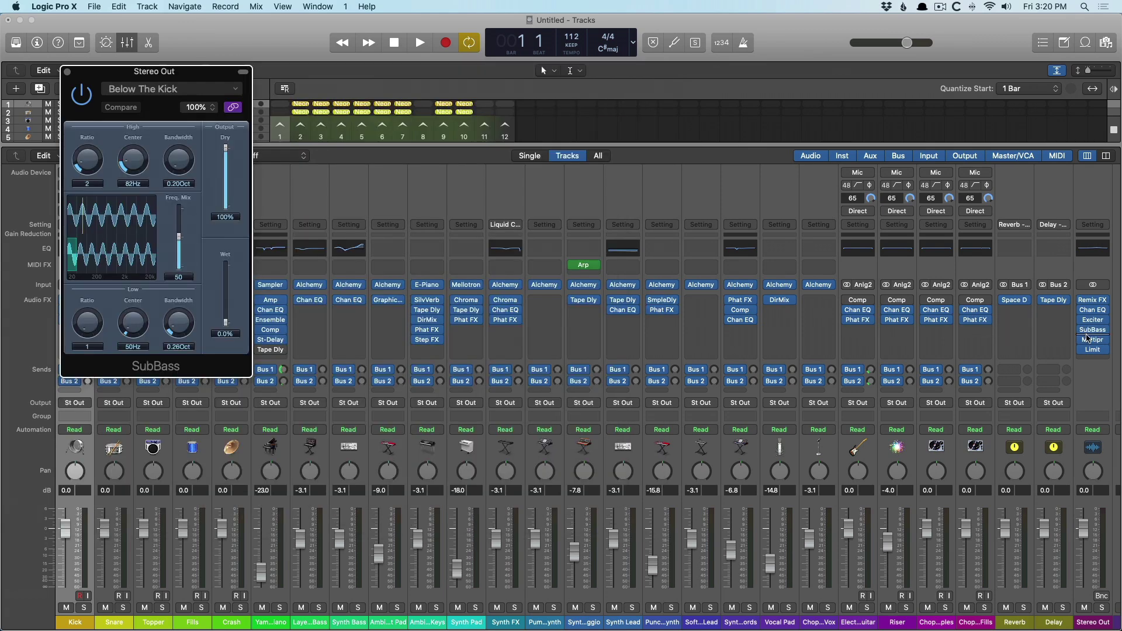
left_click(1089, 340)
left_click(1093, 351)
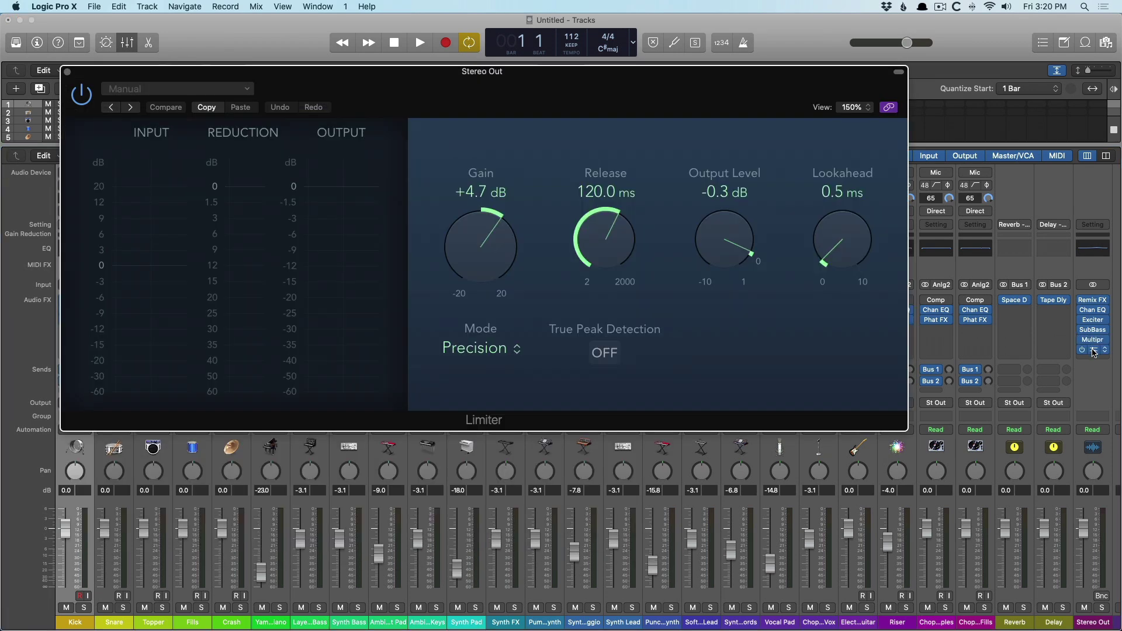
left_click(67, 73)
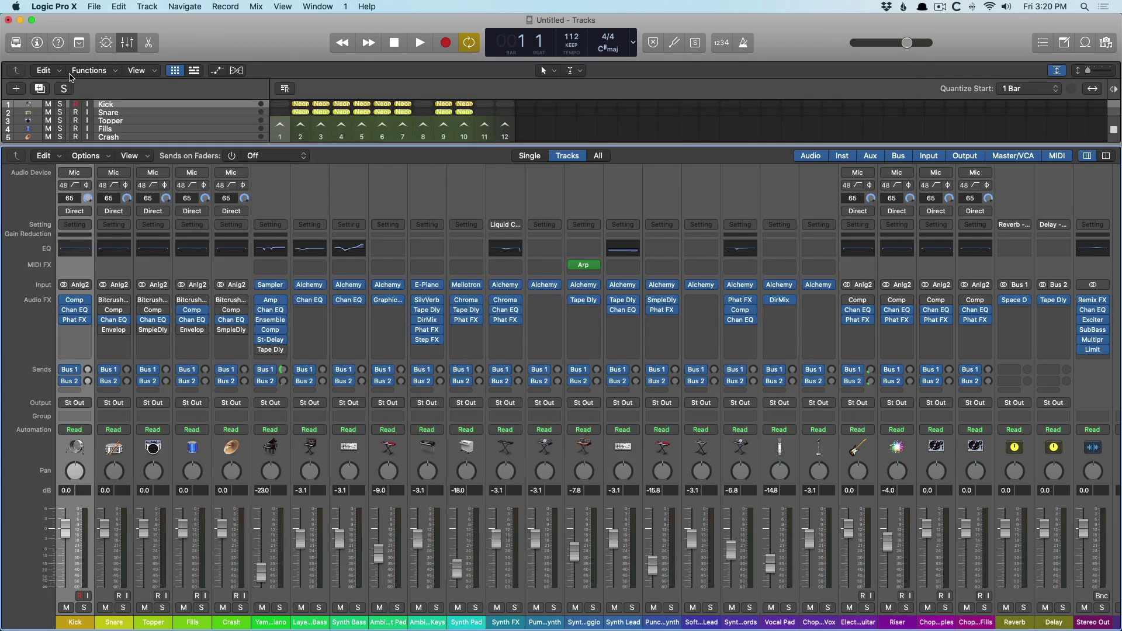
Play scene 3 of the Neon Dreams grid, toggling the mixer on and off
key("x")
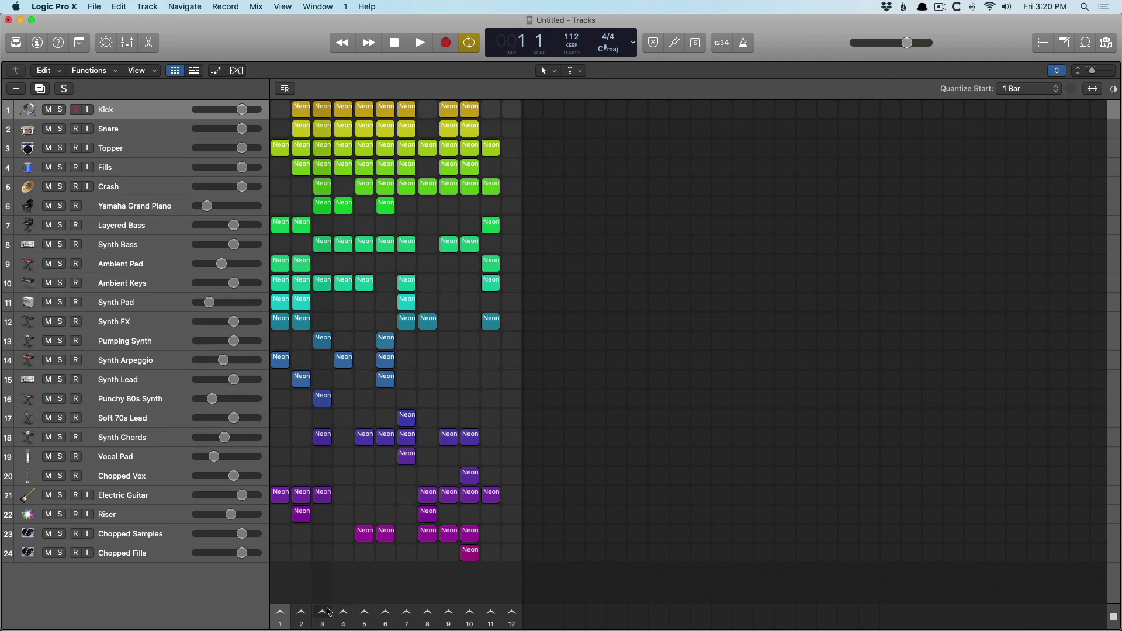
left_click(324, 615)
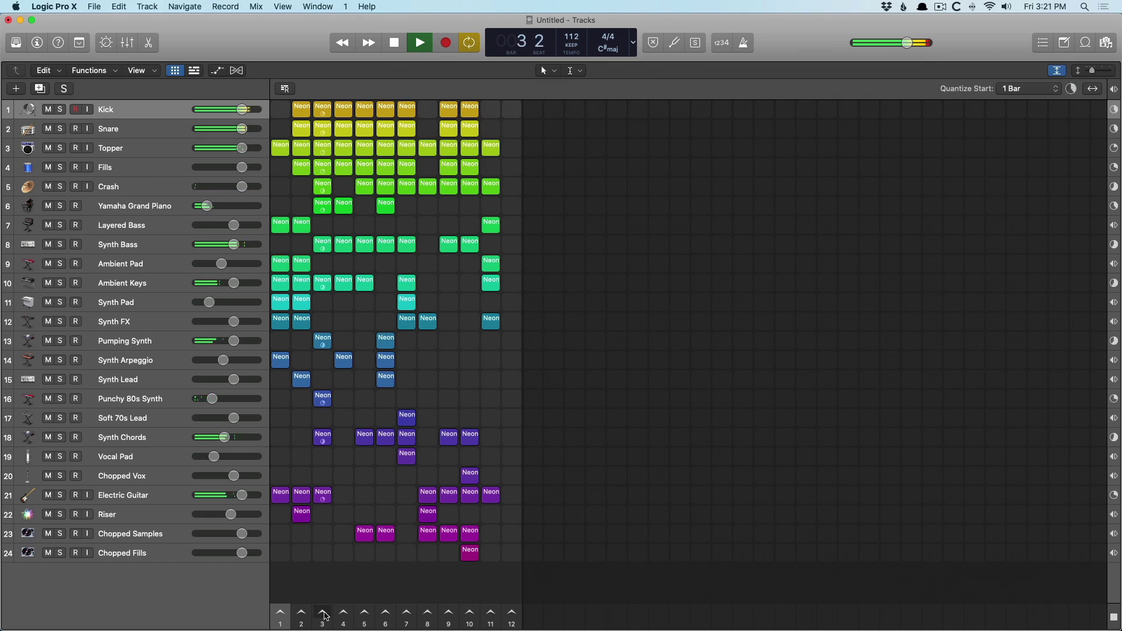
key("x")
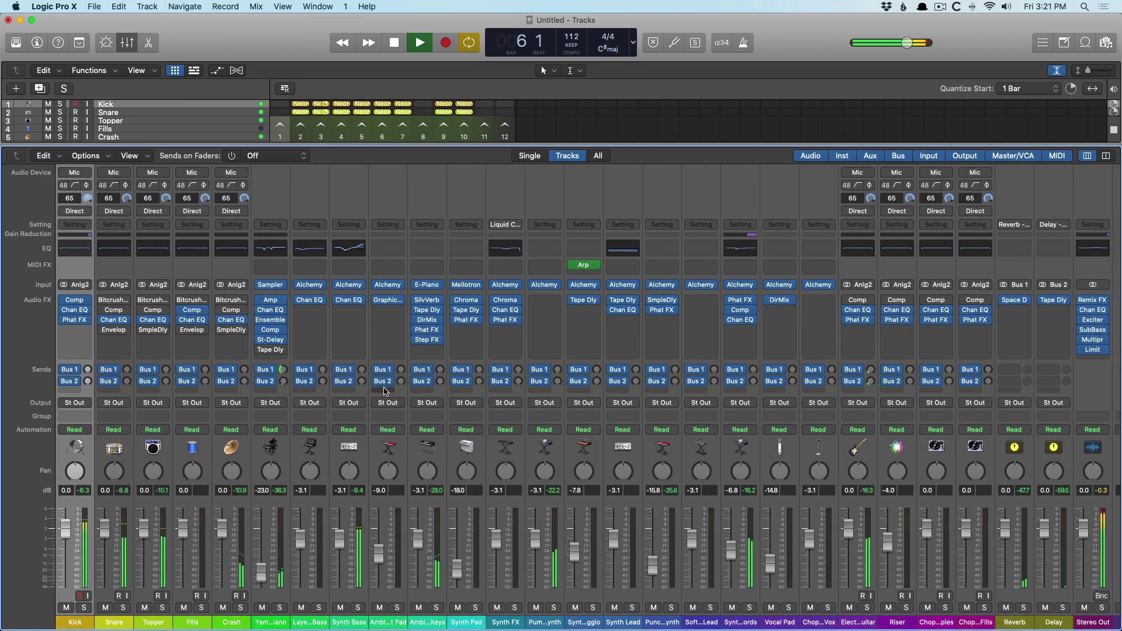
key("x")
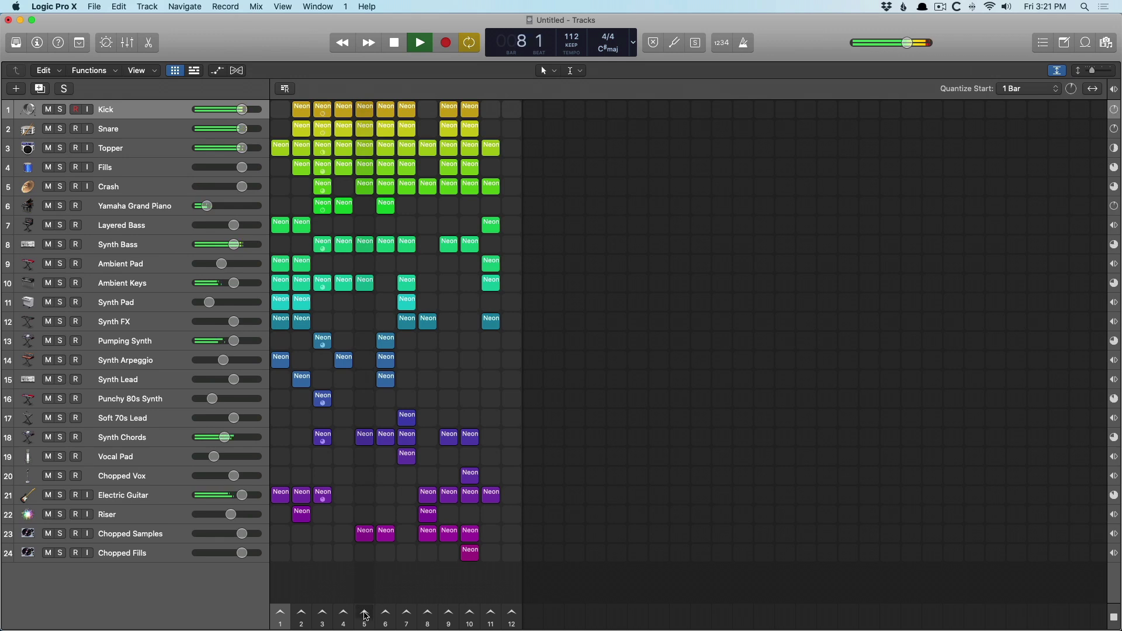
Switch playback to scene 5, queue scene 7, stop, and show the tracks timeline
left_click(364, 615)
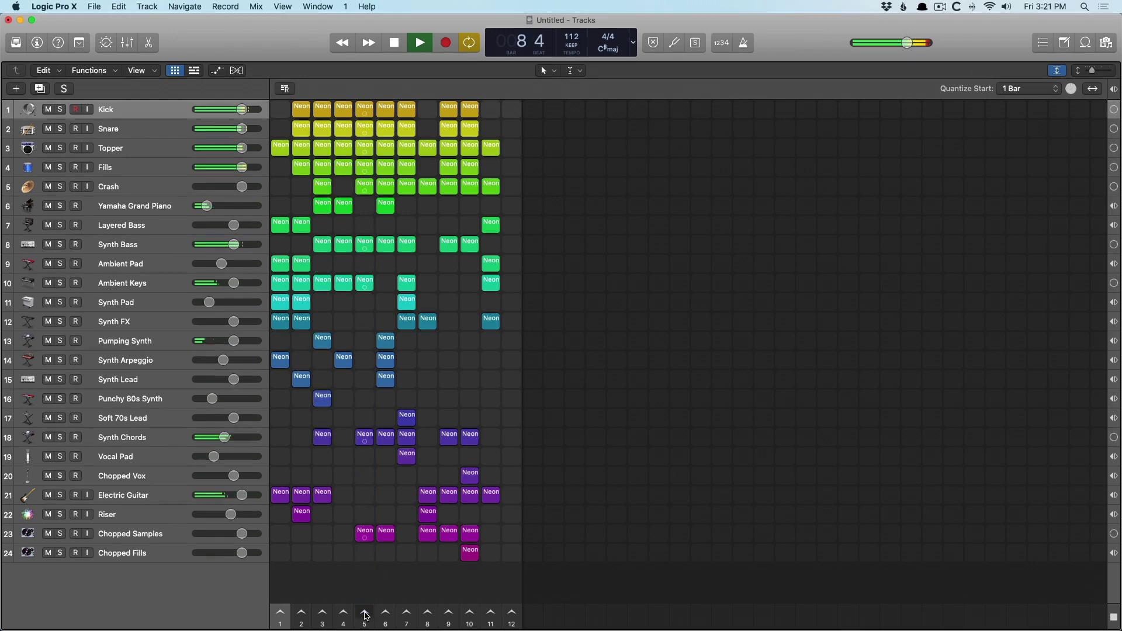
left_click(407, 614)
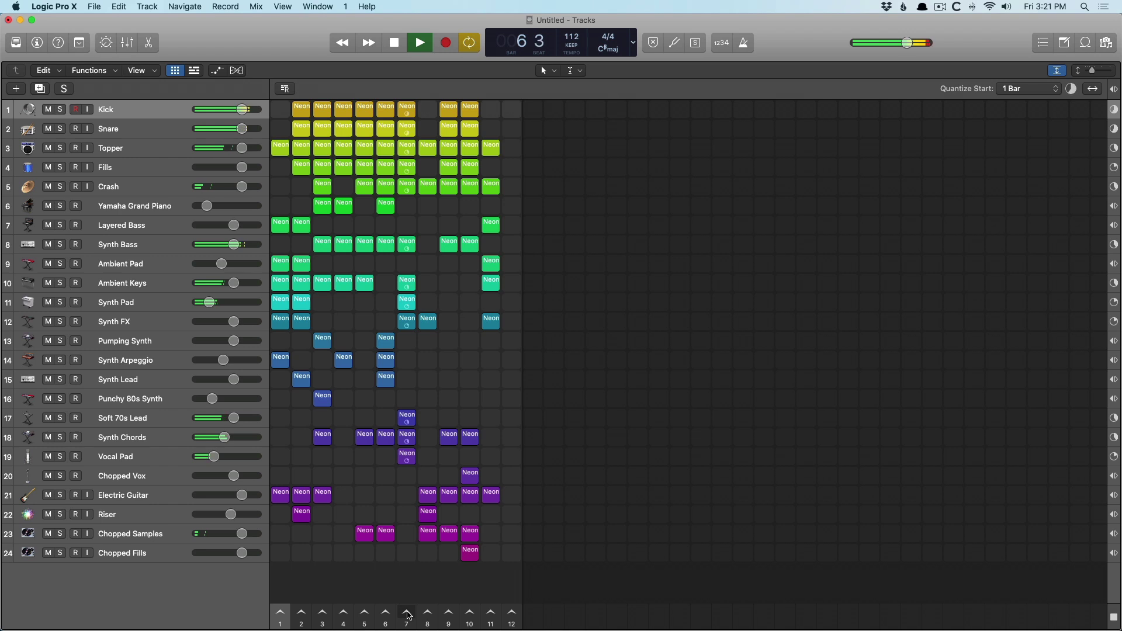
key("space")
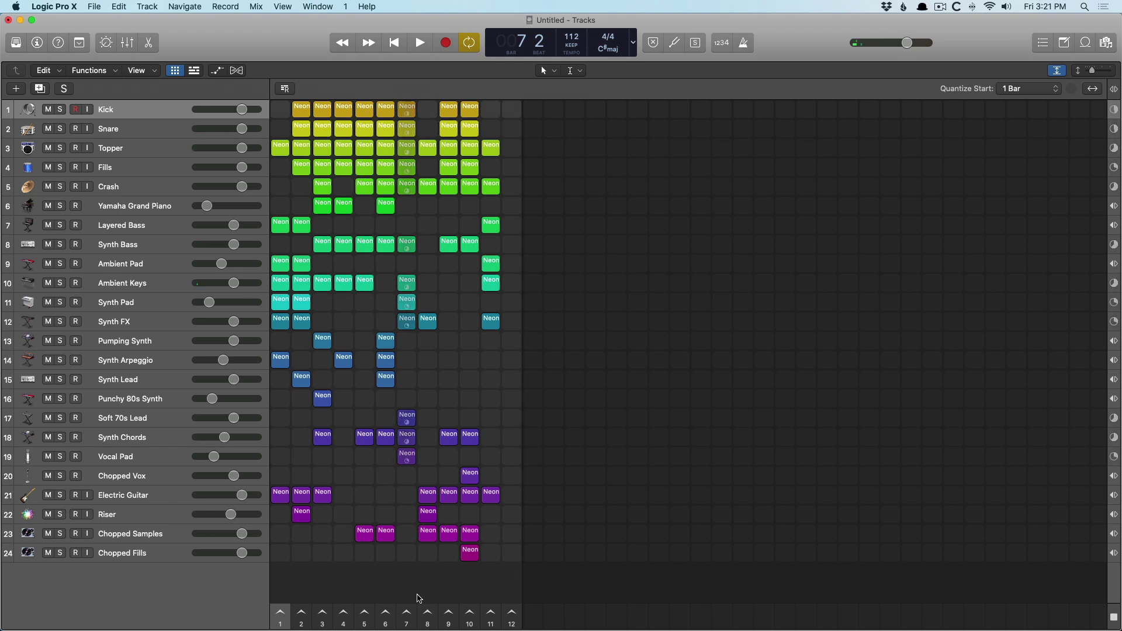
key("alt+v")
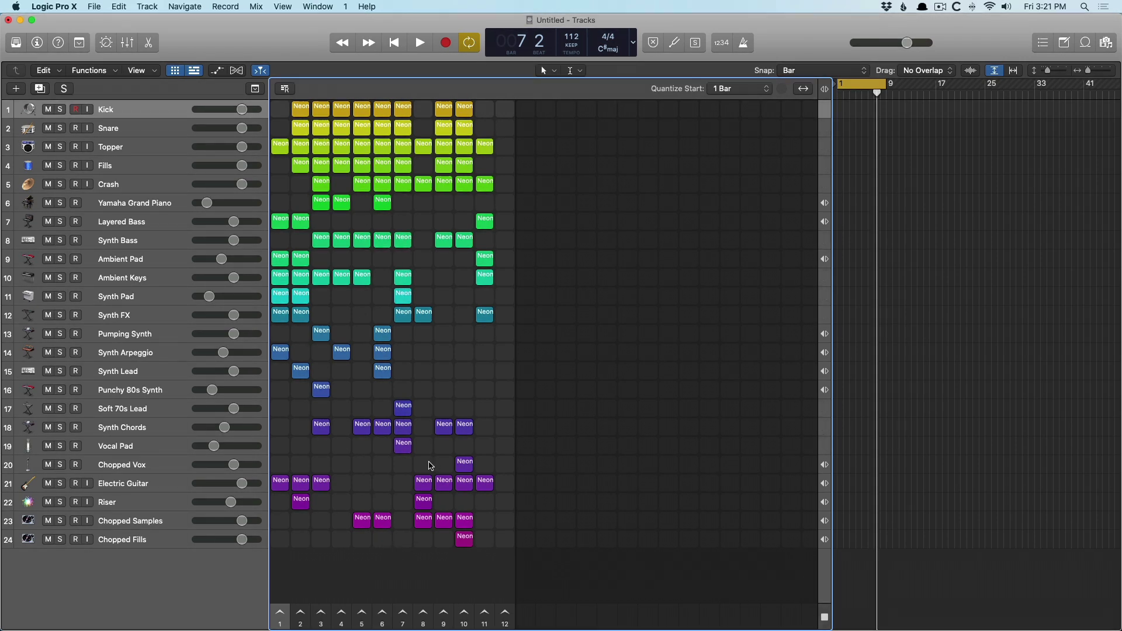
Select column 7's clips, turn off cycle, and zoom the tracks to the new regions at bar 21
left_click_drag(405, 470, 970, 111)
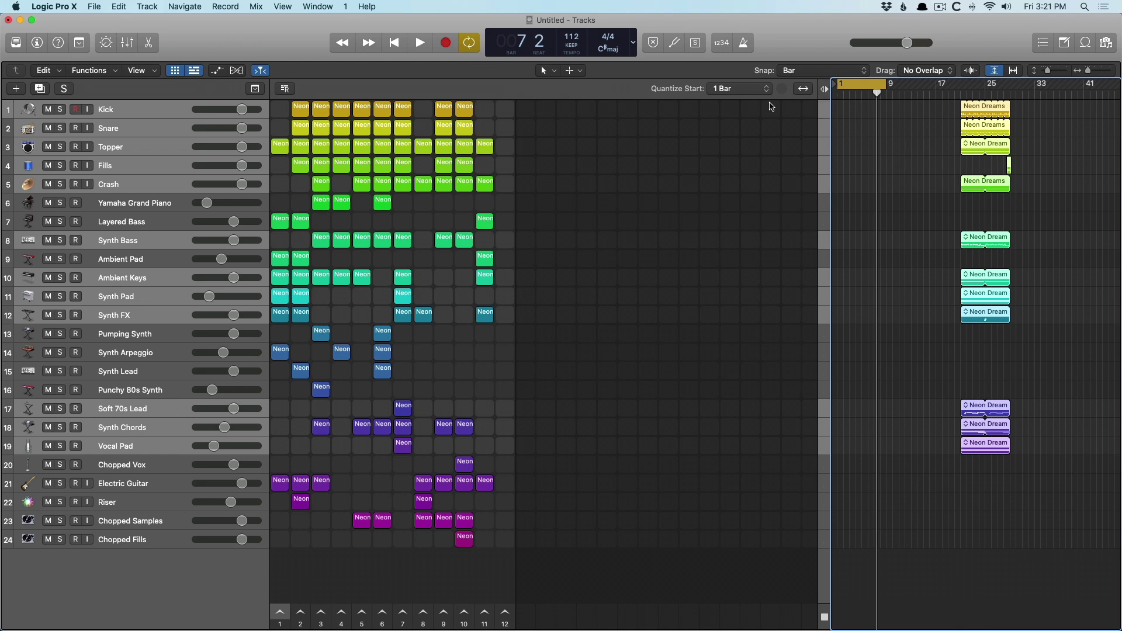
key("c")
key("super+a")
key("z")
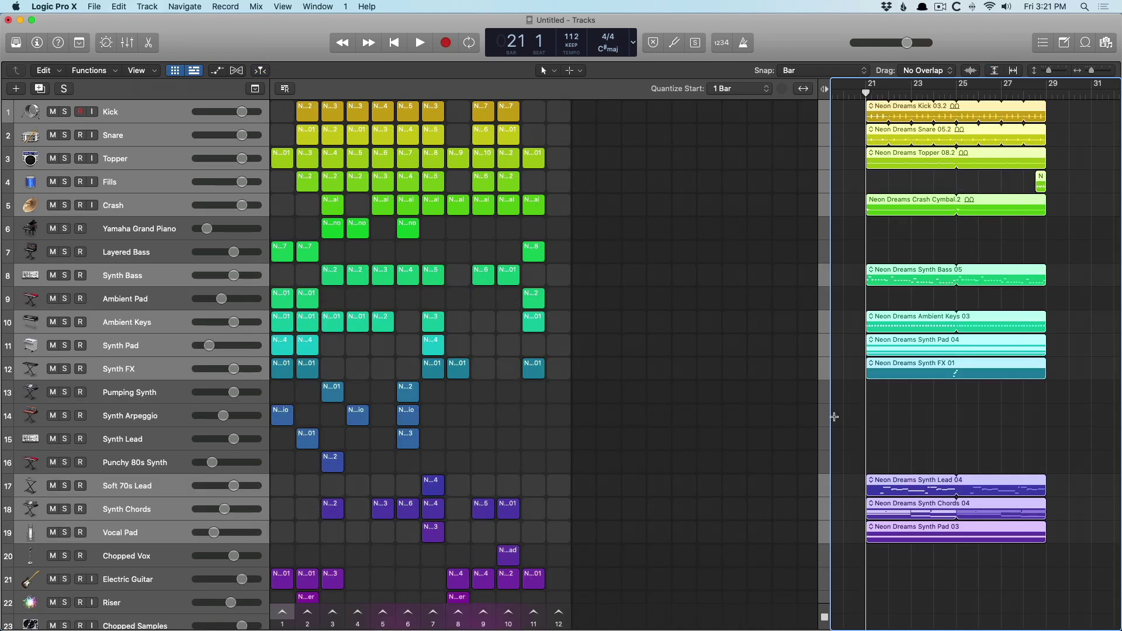
Hide the Live Loops grid, start arrangement playback and solo the Ambient Keys track
left_click(176, 71)
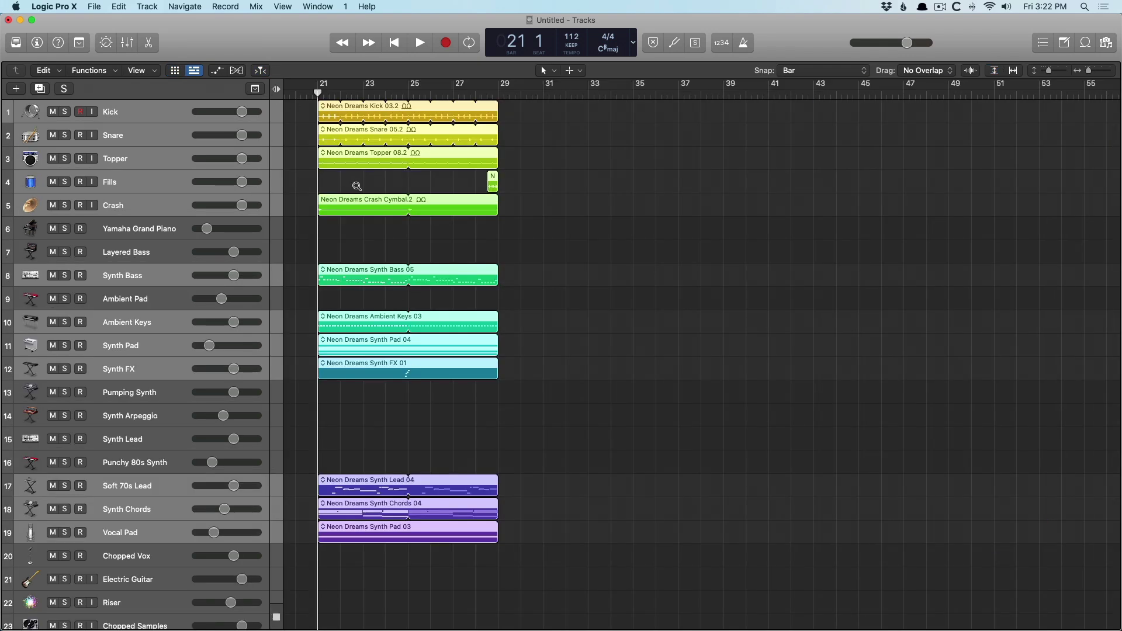
left_click_drag(320, 112, 544, 257)
key("space")
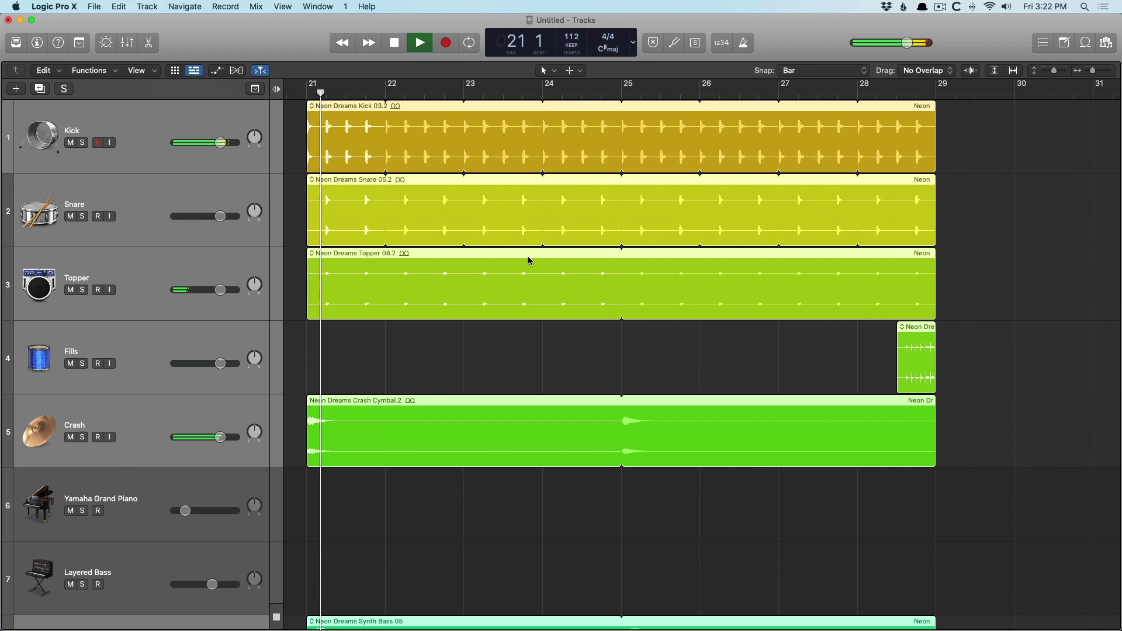
scroll(529, 261, "down", 5)
scroll(529, 260, "down", 1)
left_click(82, 255)
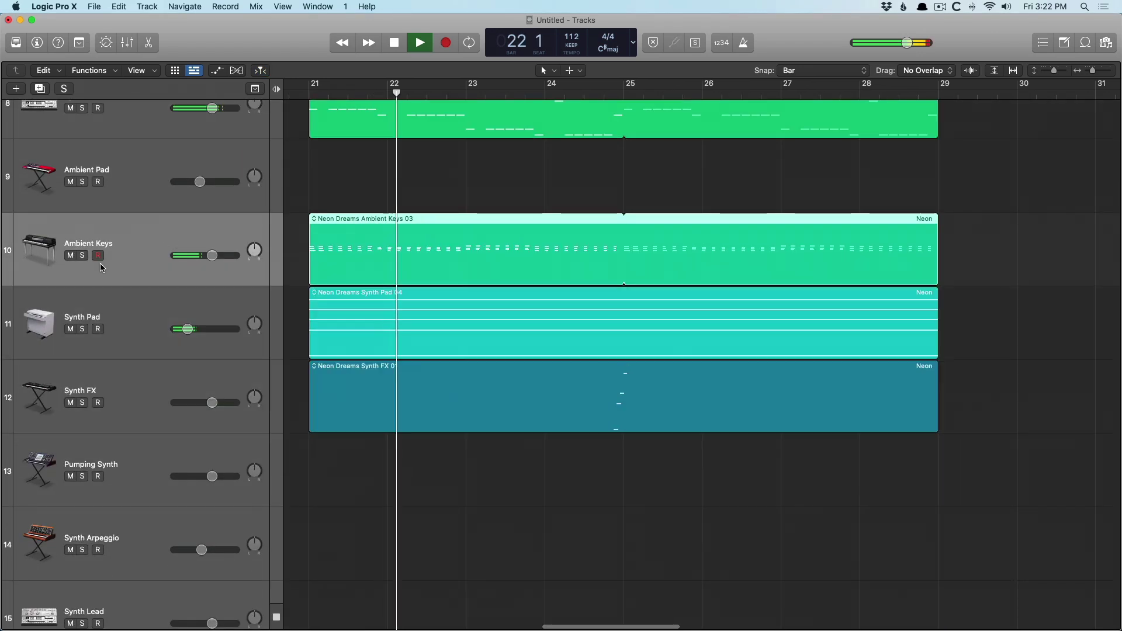
left_click(83, 255)
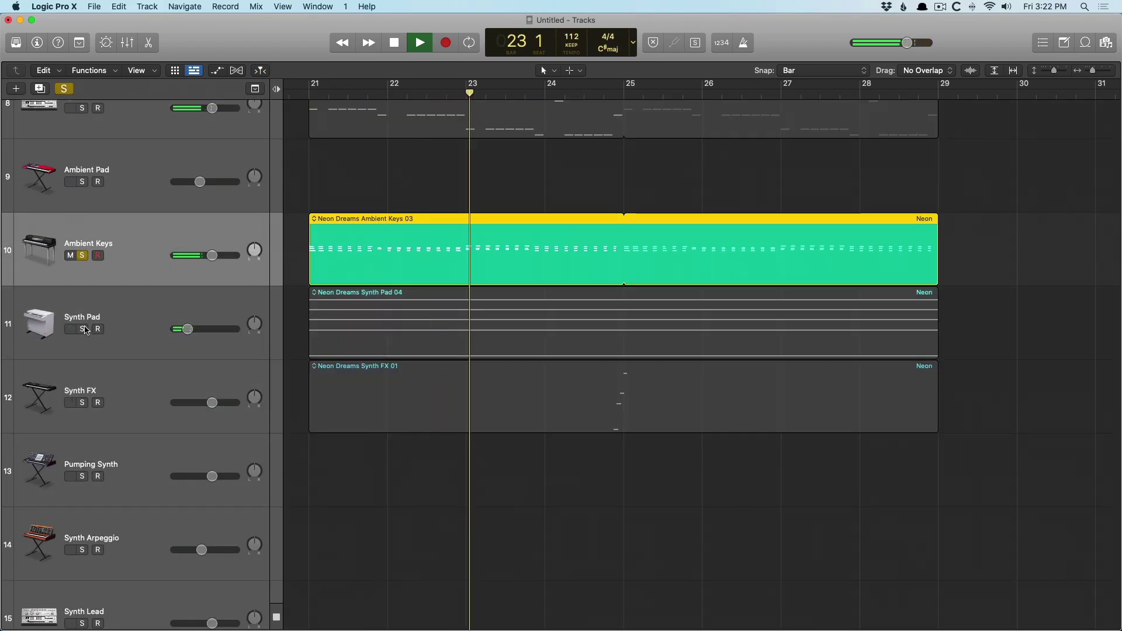
Audition Synth Pad and Synth FX solo, ending with Synth Pad soloed and playback stopped
left_click(83, 330)
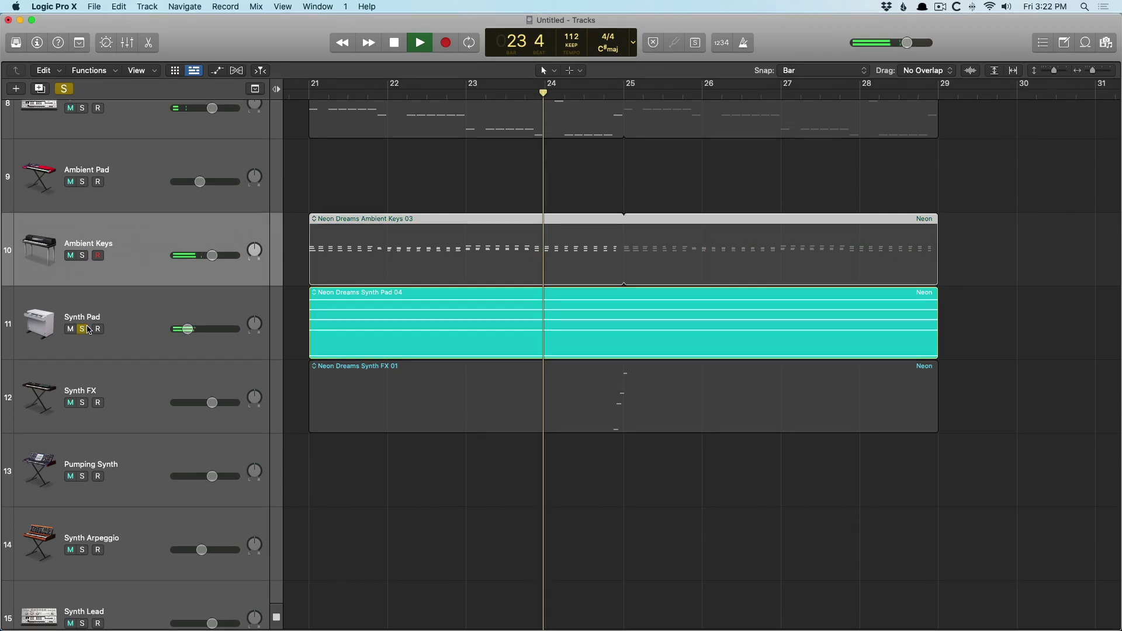
left_click(92, 324)
key("i")
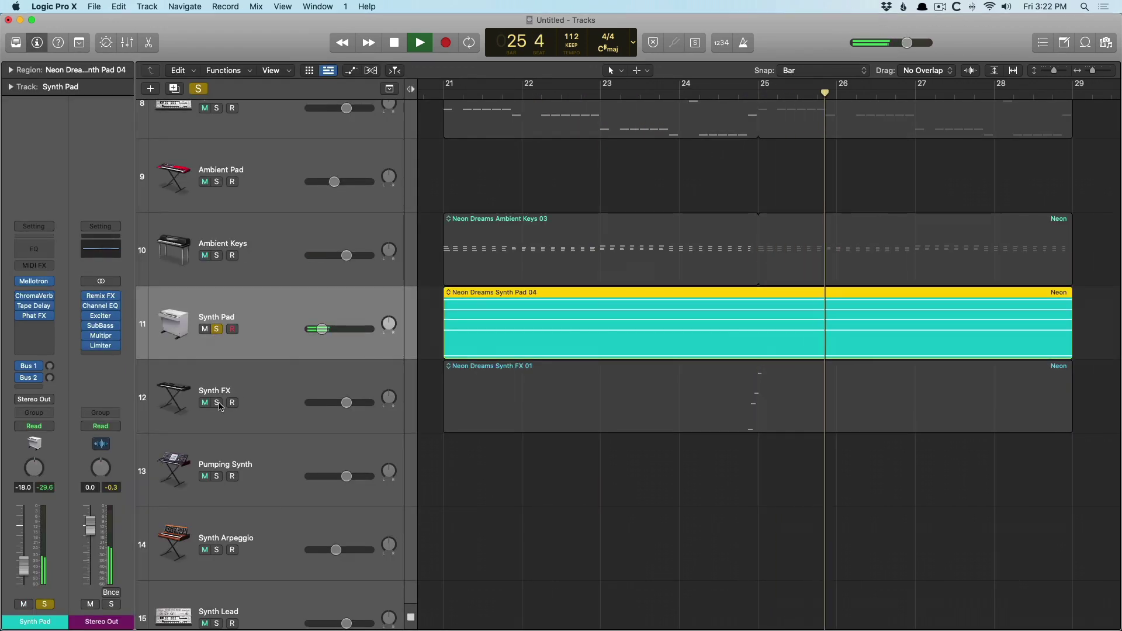
left_click(217, 402)
left_click(216, 329)
key("space")
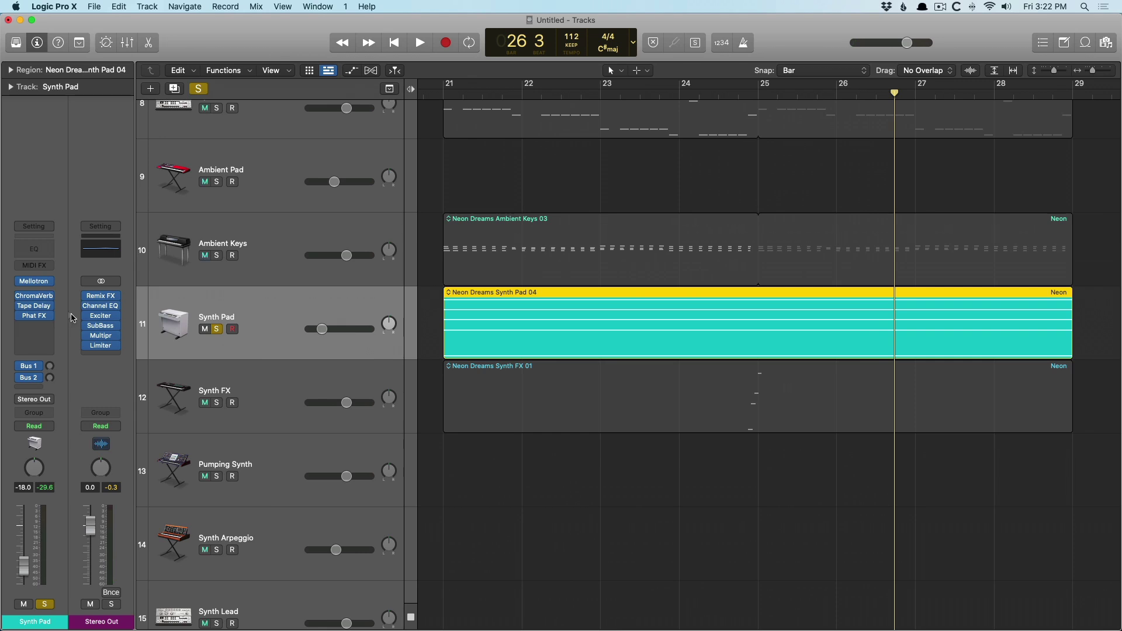
Open the Neon Dreams Synth Pad 04 region in an enlarged Piano Roll
double_click(444, 317)
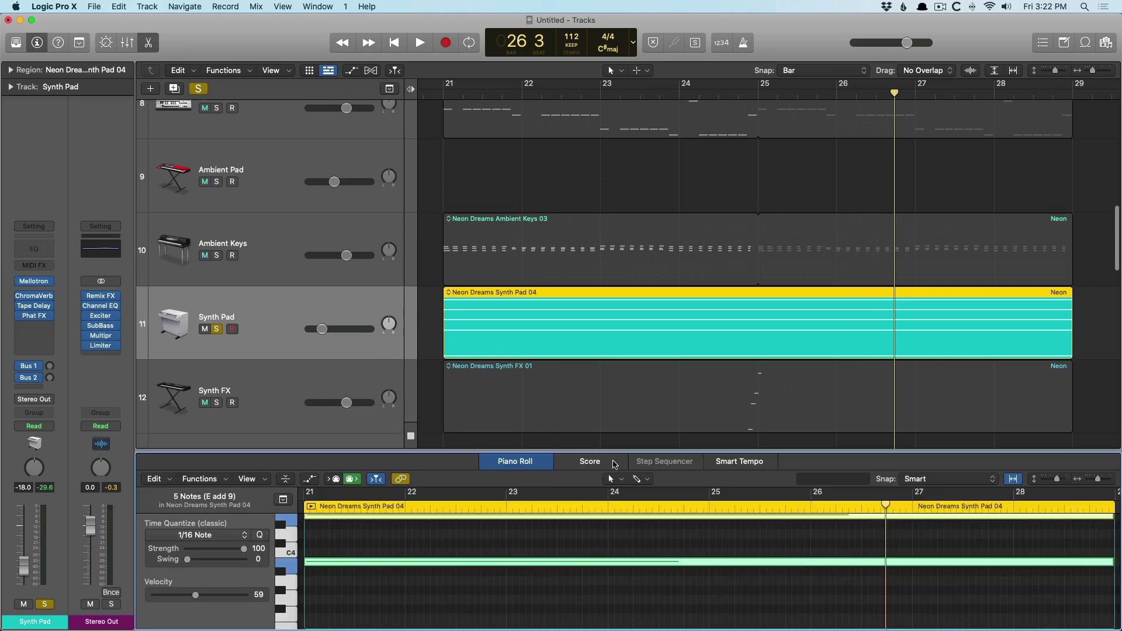
left_click_drag(607, 449, 608, 65)
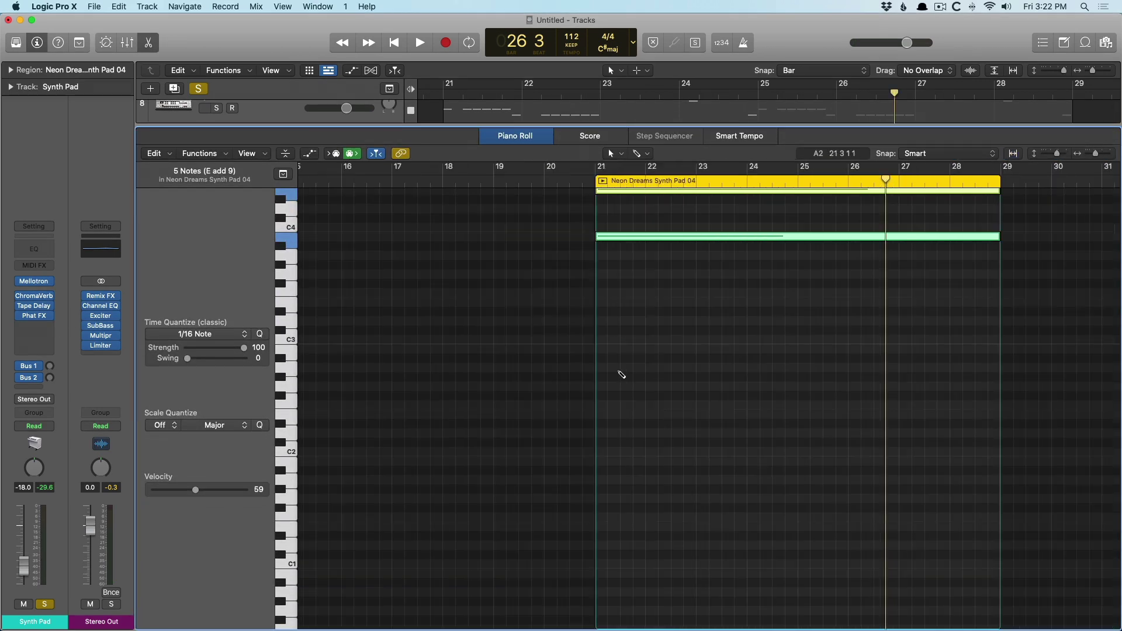
scroll(618, 373, "down", 3)
scroll(621, 383, "up", 6)
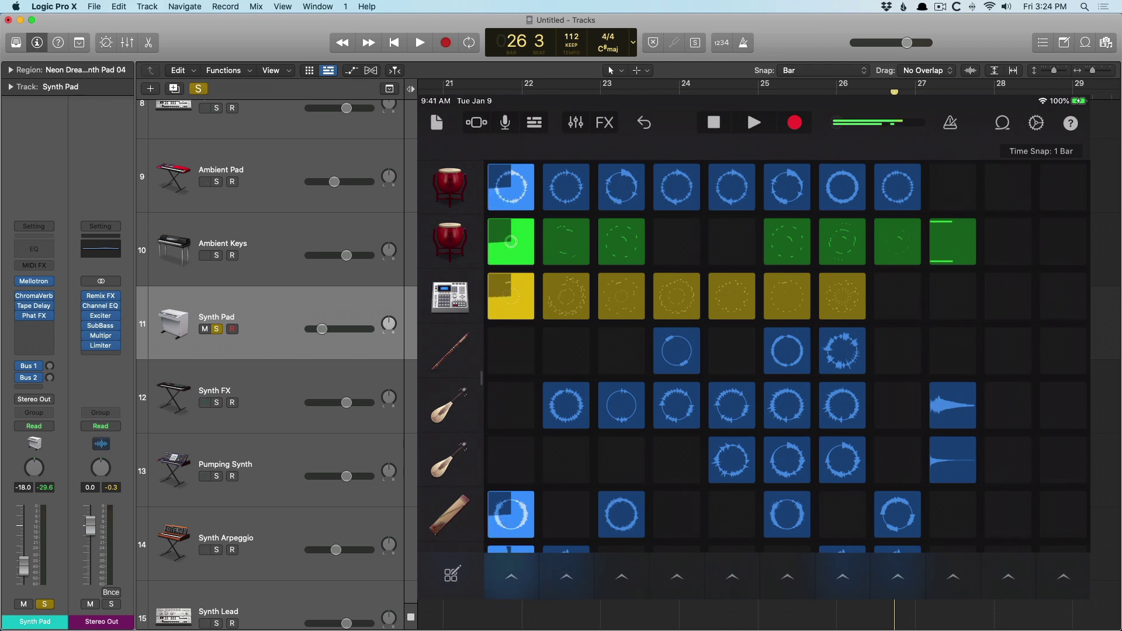
Trigger column 2 on the mirrored iPad Live Loops grid so it replaces column 1
left_click(566, 576)
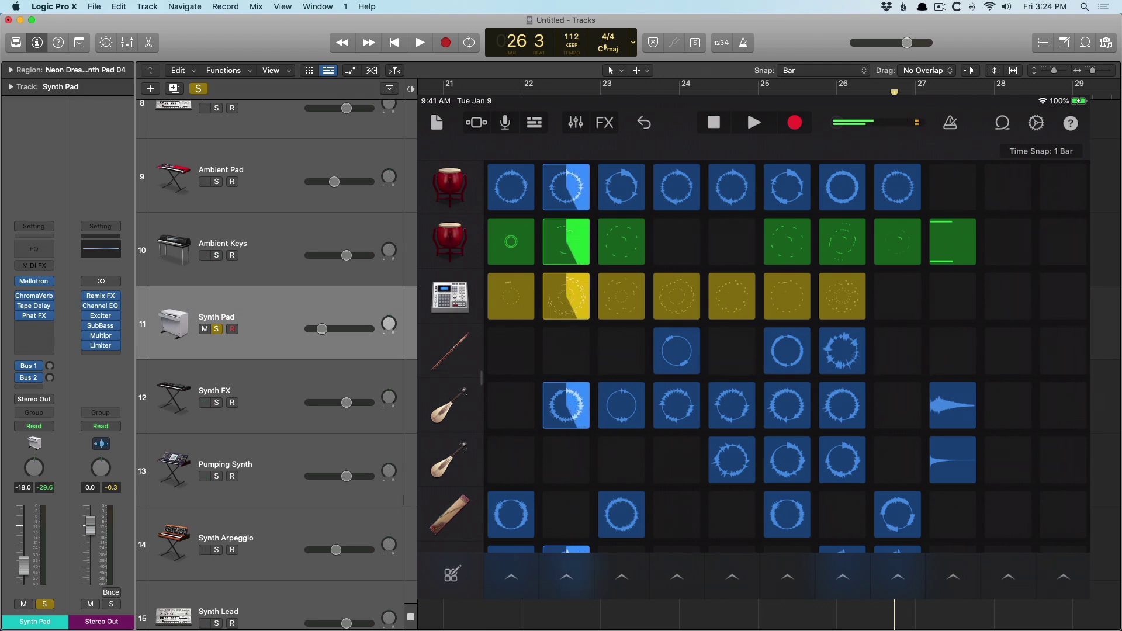
key("space")
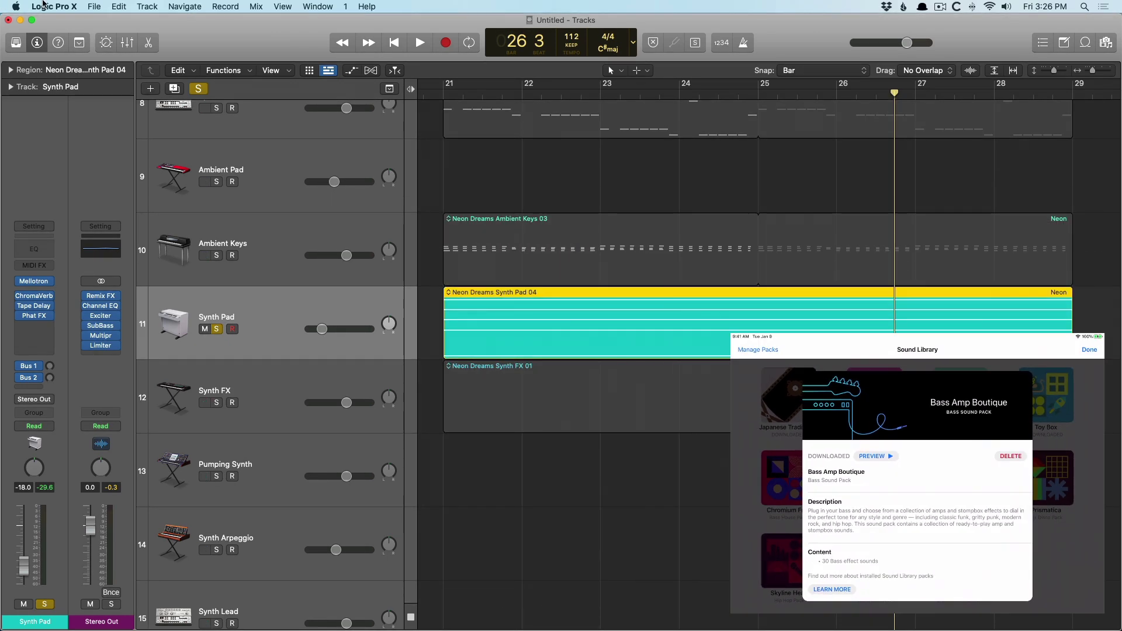
Open GB Tone Packs.logicx from Open Recent, closing the untitled project without saving
left_click(94, 7)
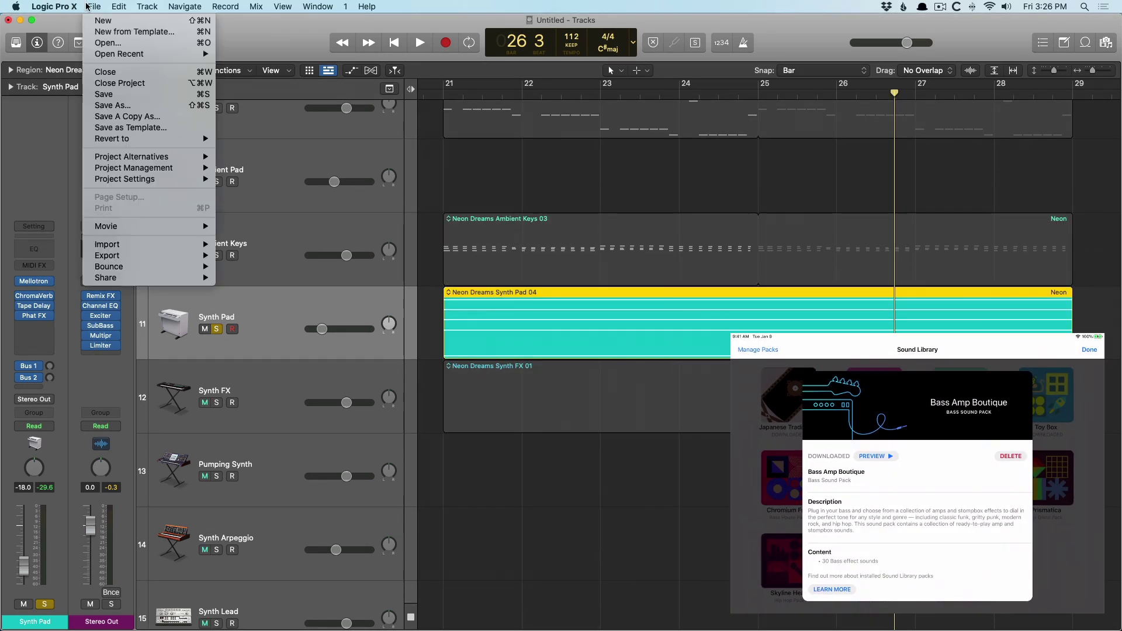
mouse_move(117, 53)
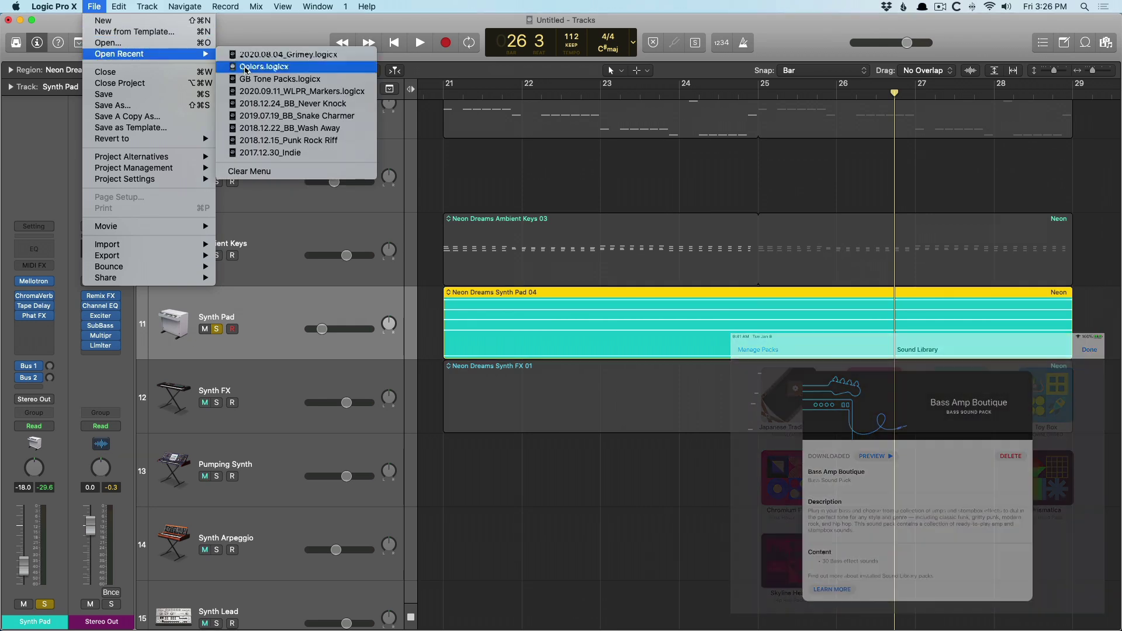
left_click(255, 85)
left_click(658, 221)
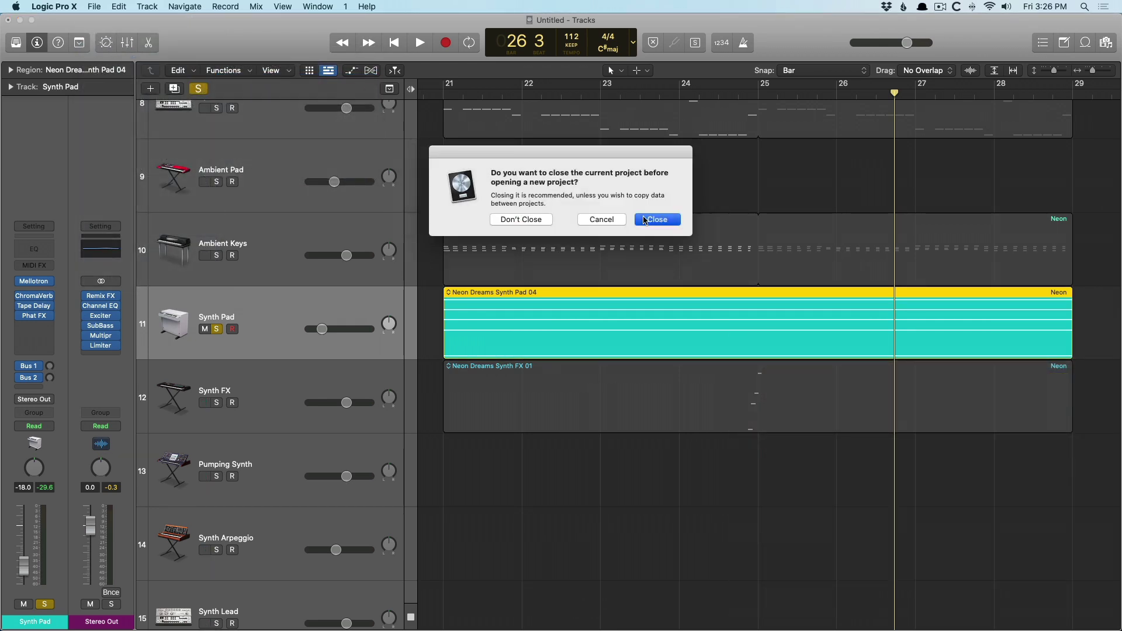
left_click(551, 218)
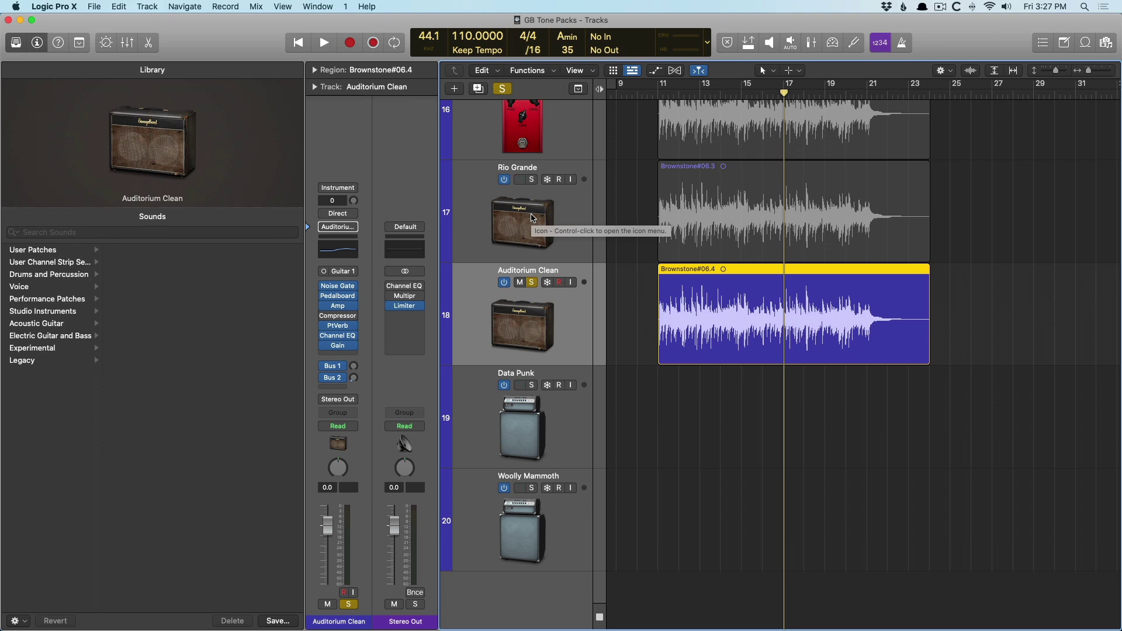
scroll(695, 291, "up", 10)
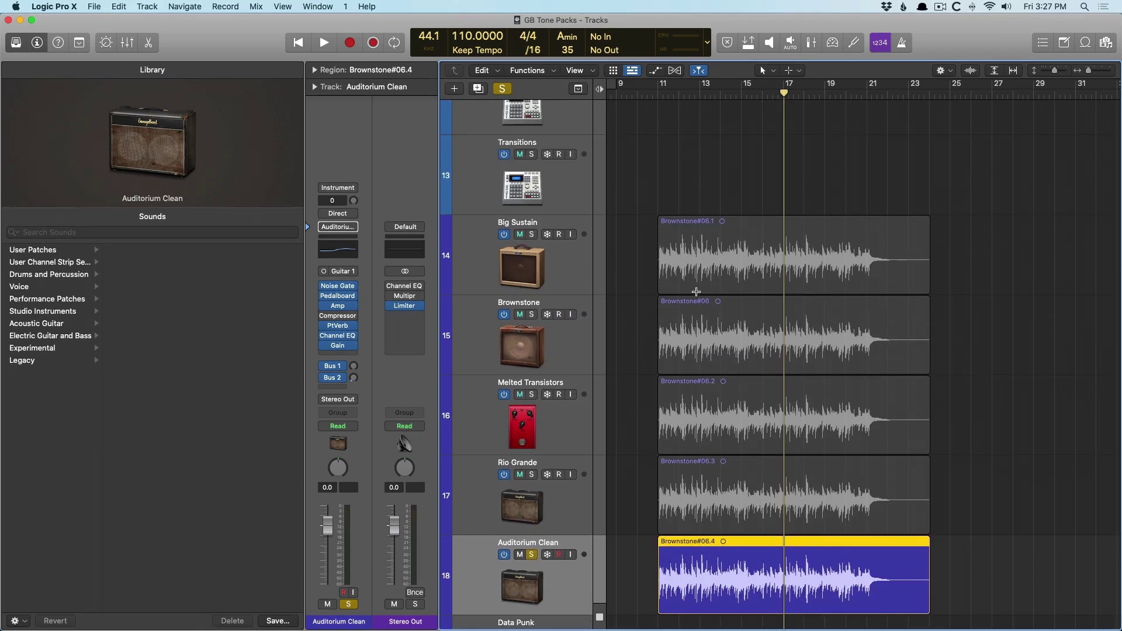
Shrink track heights, select the Brownstone track and move the playhead to bar 11
key("super+Up")
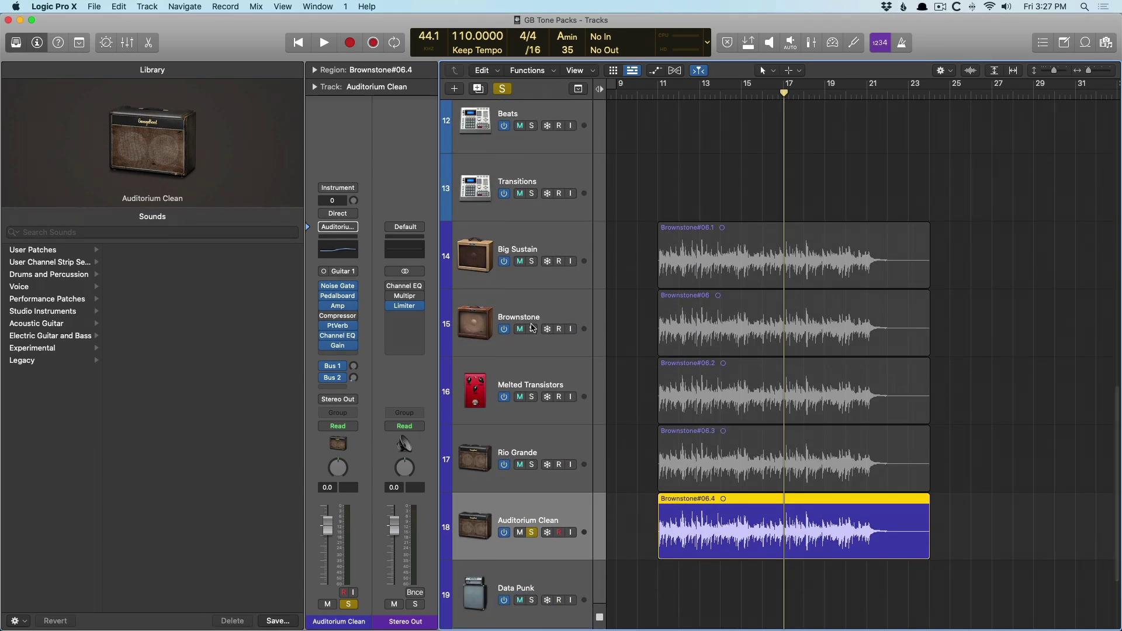
left_click(532, 328)
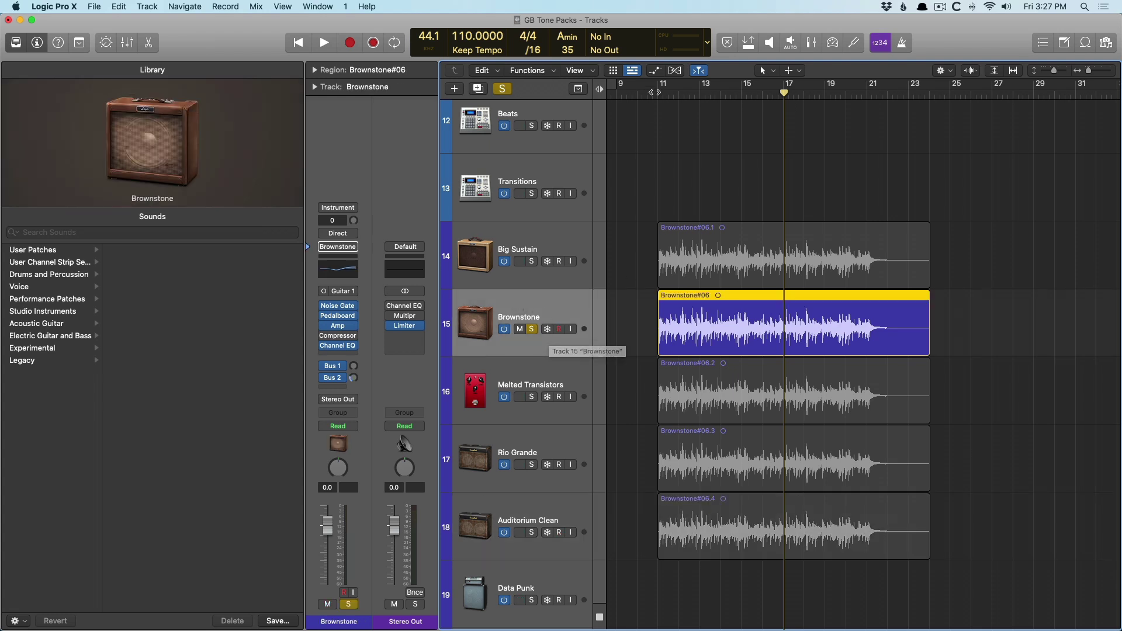
left_click(654, 93)
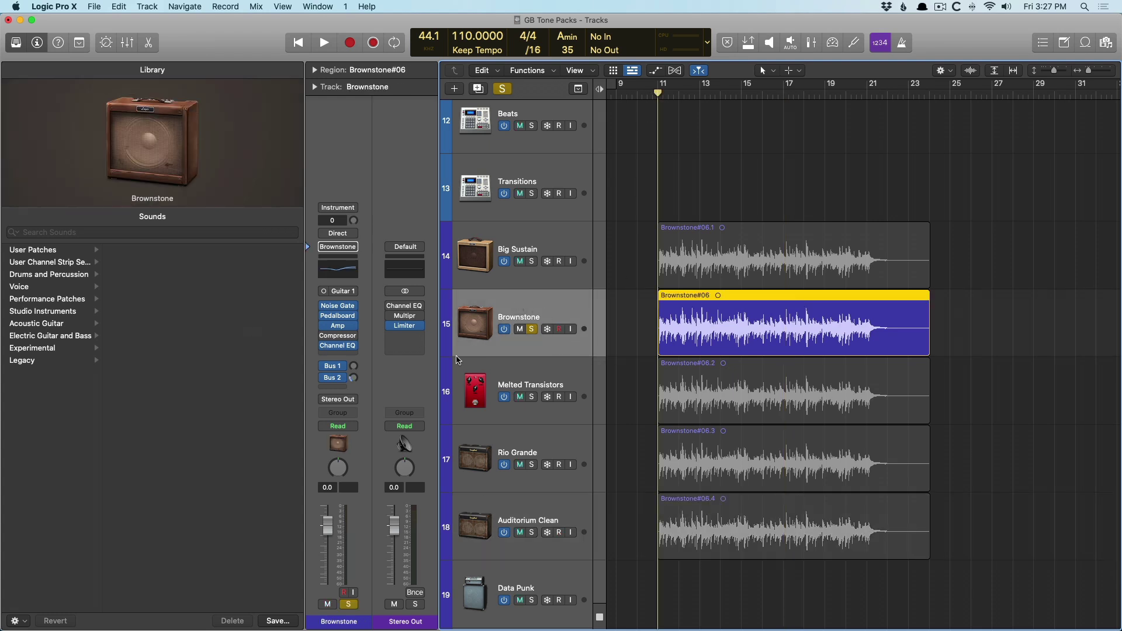
scroll(481, 350, "up", 2)
Check the Transitions, Guzheng and Sheng track patches, then reselect Brownstone
left_click(474, 292)
scroll(473, 301, "up", 3)
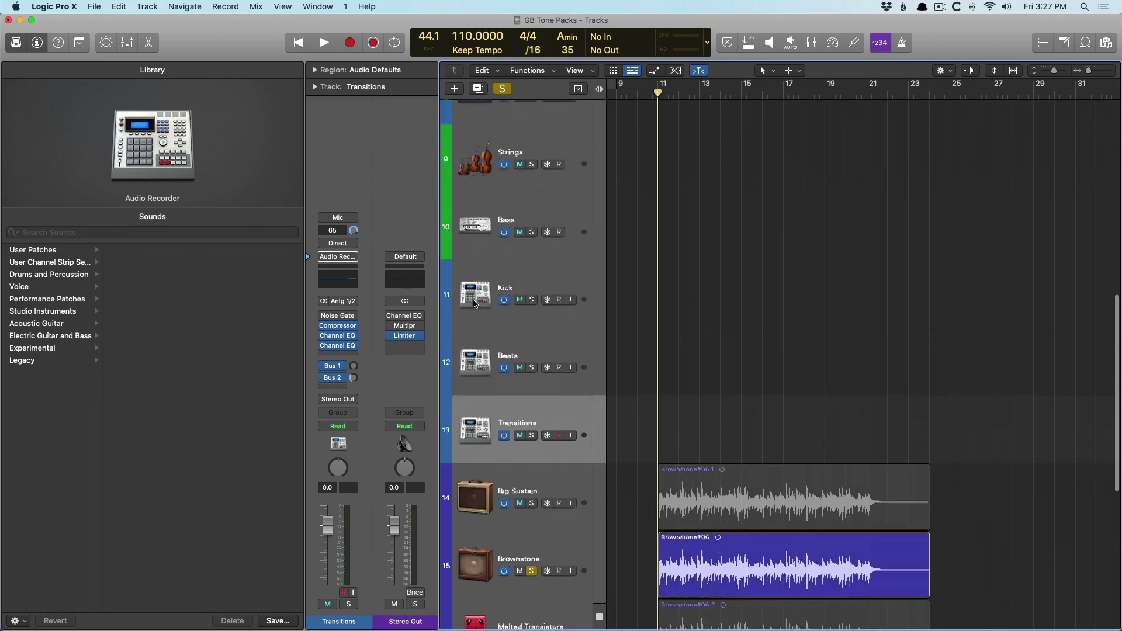
scroll(474, 301, "up", 4)
left_click(484, 260)
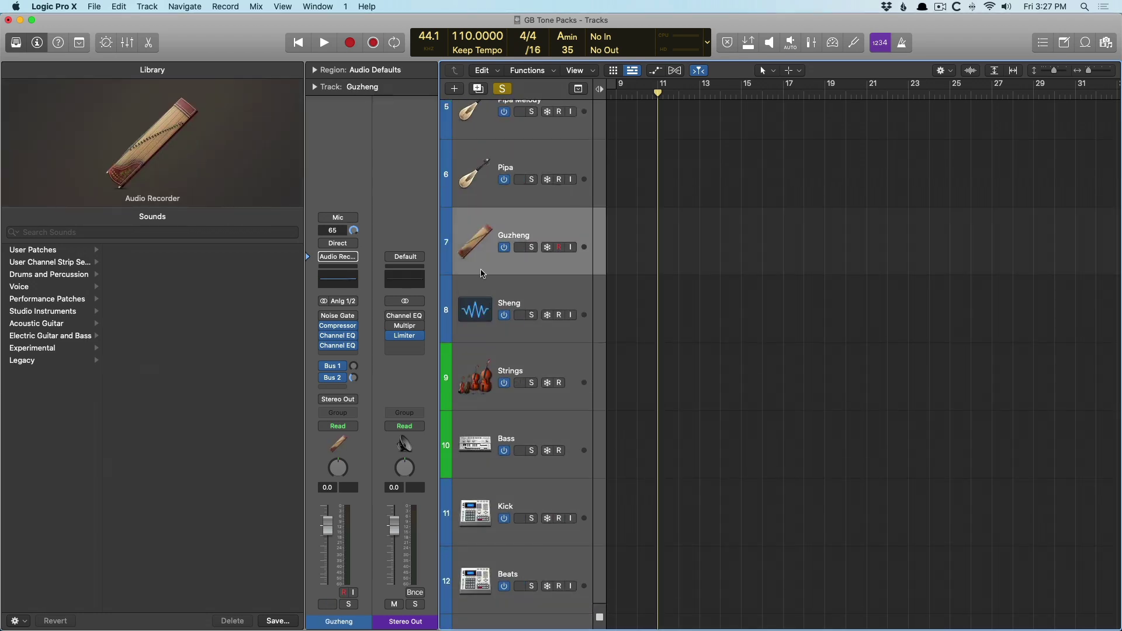
left_click(481, 298)
scroll(481, 298, "down", 6)
left_click(480, 405)
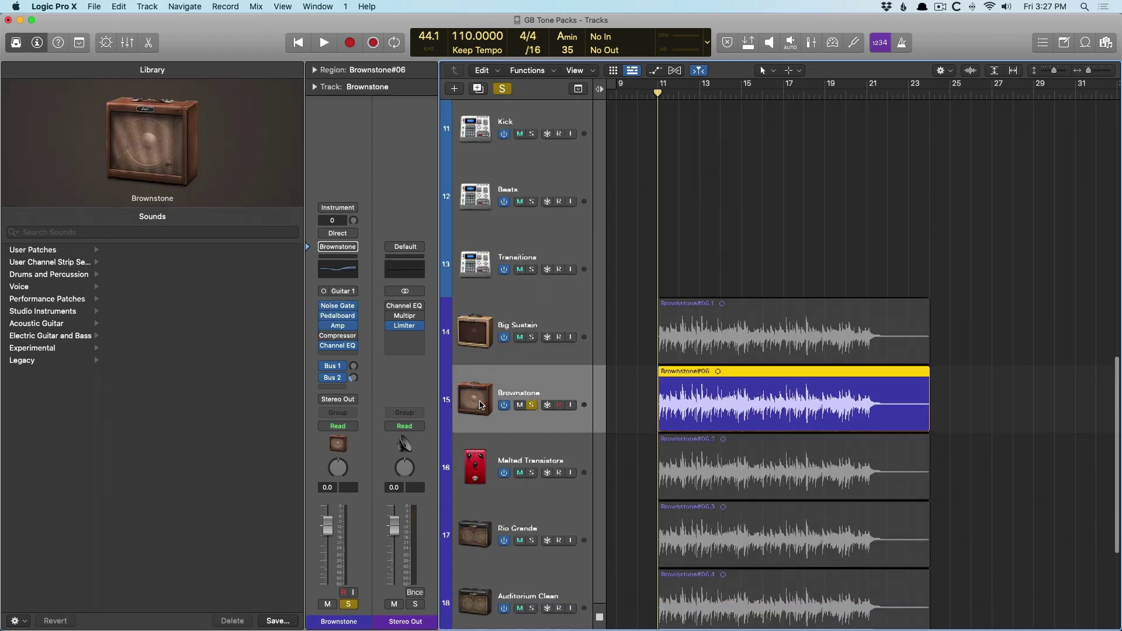
scroll(481, 405, "down", 2)
Create a new Brit and Clean guitar track
key("alt+super+n")
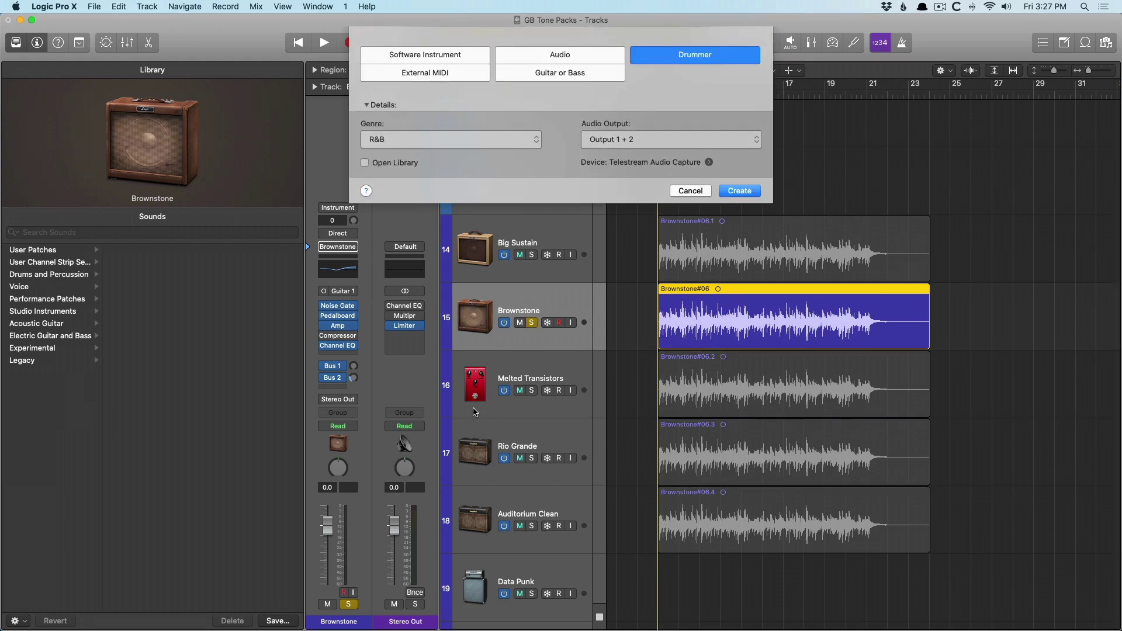
key("Right")
key("Right")
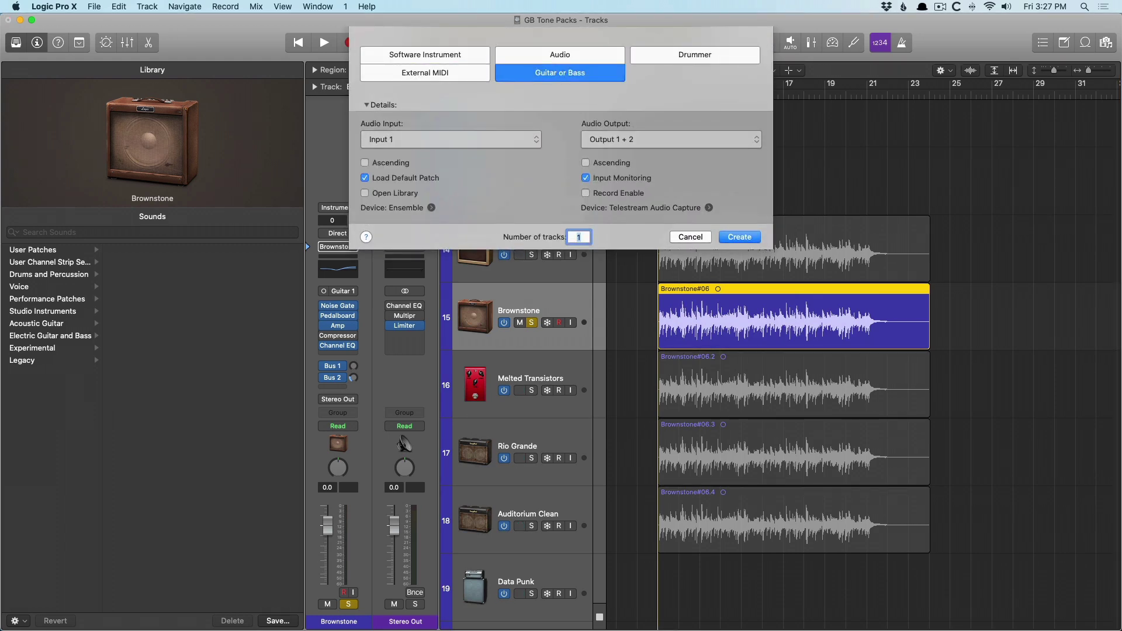
key("Return")
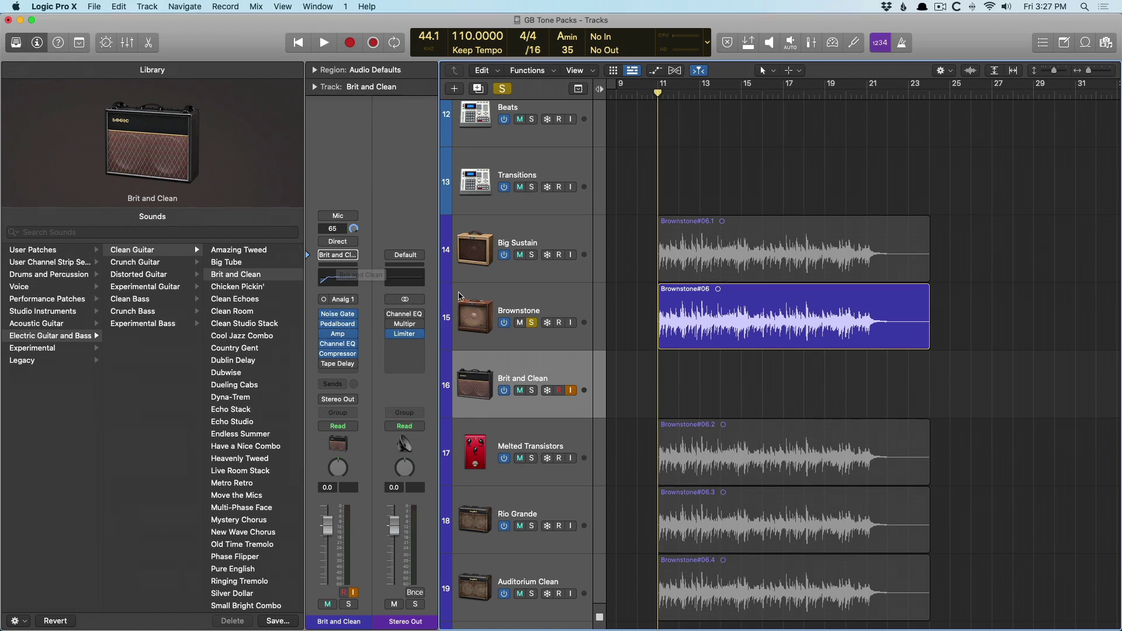
Compare the Brownstone, Melted Transistors and Rio Grande patches, ending on the Brit and Clean track
left_click(476, 327)
scroll(476, 372, "down", 3)
left_click(476, 373)
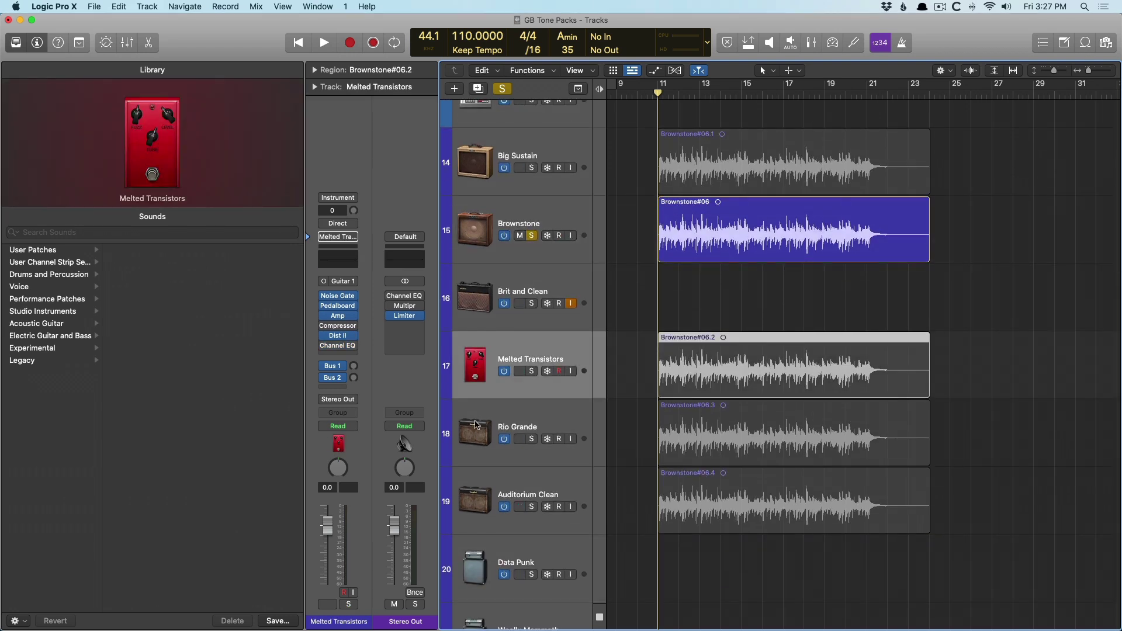
left_click(477, 422)
left_click(478, 356)
left_click(486, 277)
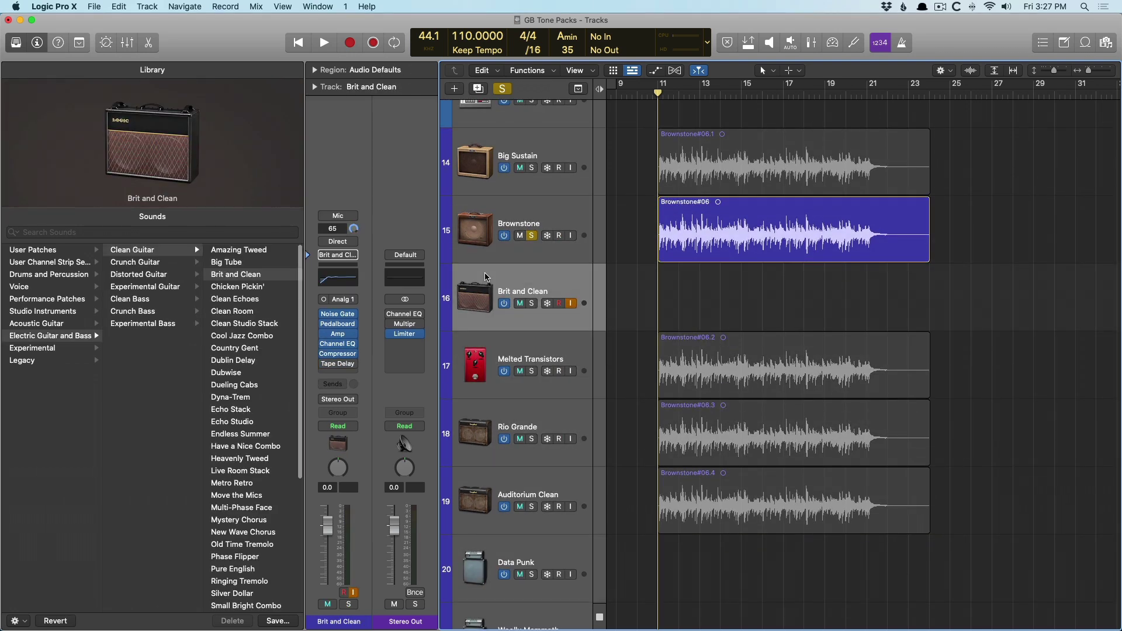
Delete the empty Brit and Clean track and play back the Brownstone track
key("super+BackSpace")
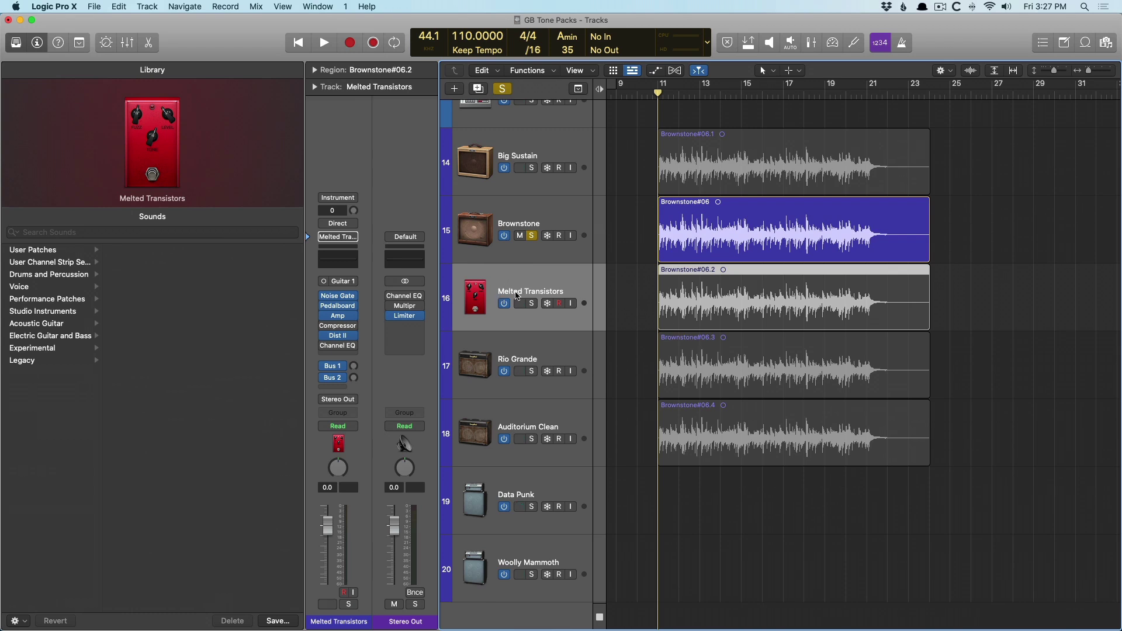
scroll(524, 324, "up", 3)
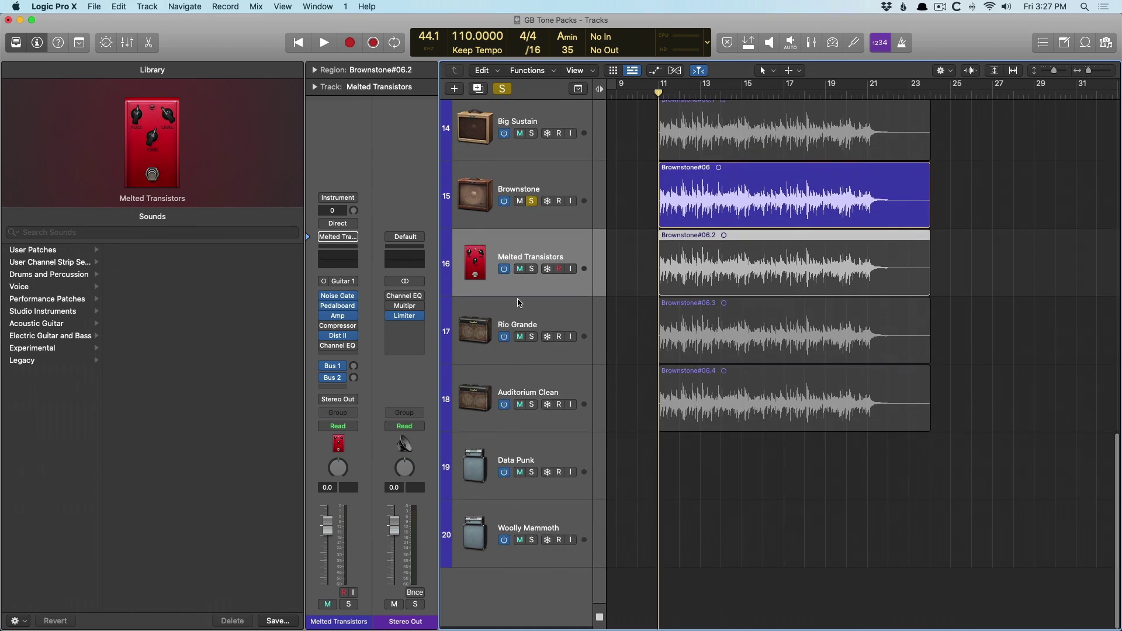
key("space")
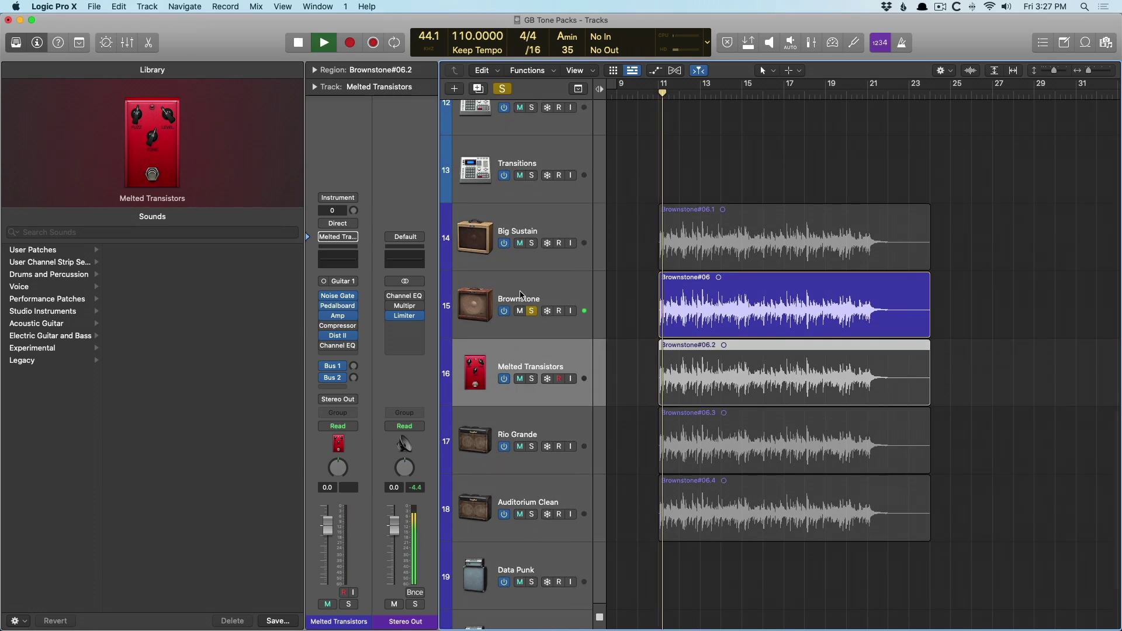
left_click(506, 285)
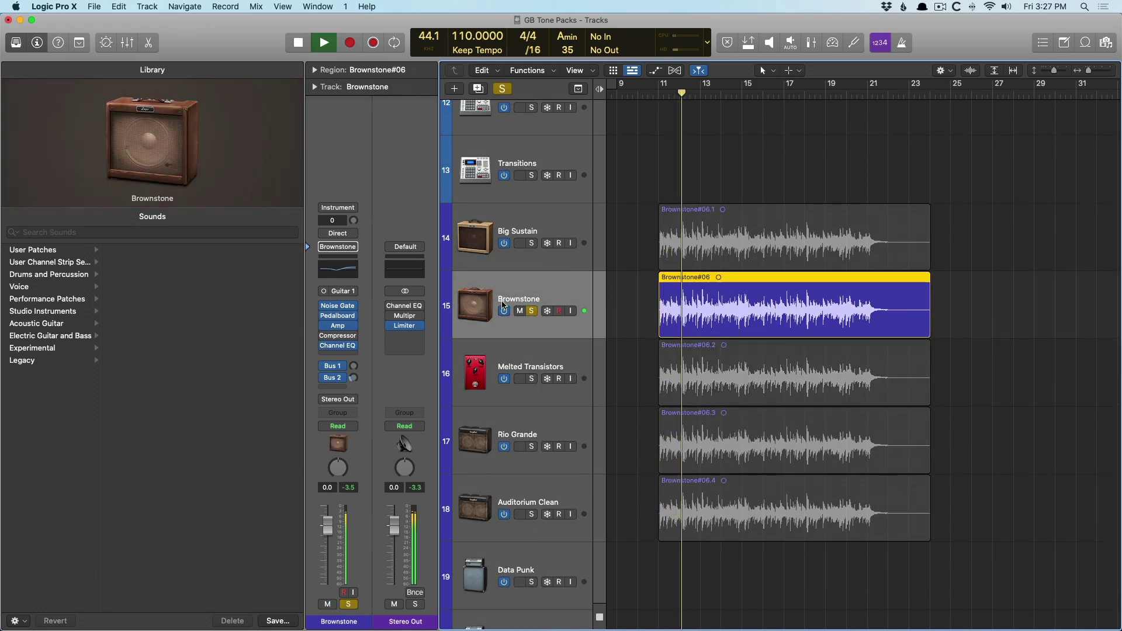
scroll(536, 381, "down", 1)
key("space")
Solo and play the Melted Transistors track, then the Rio Grande track
left_click(532, 377)
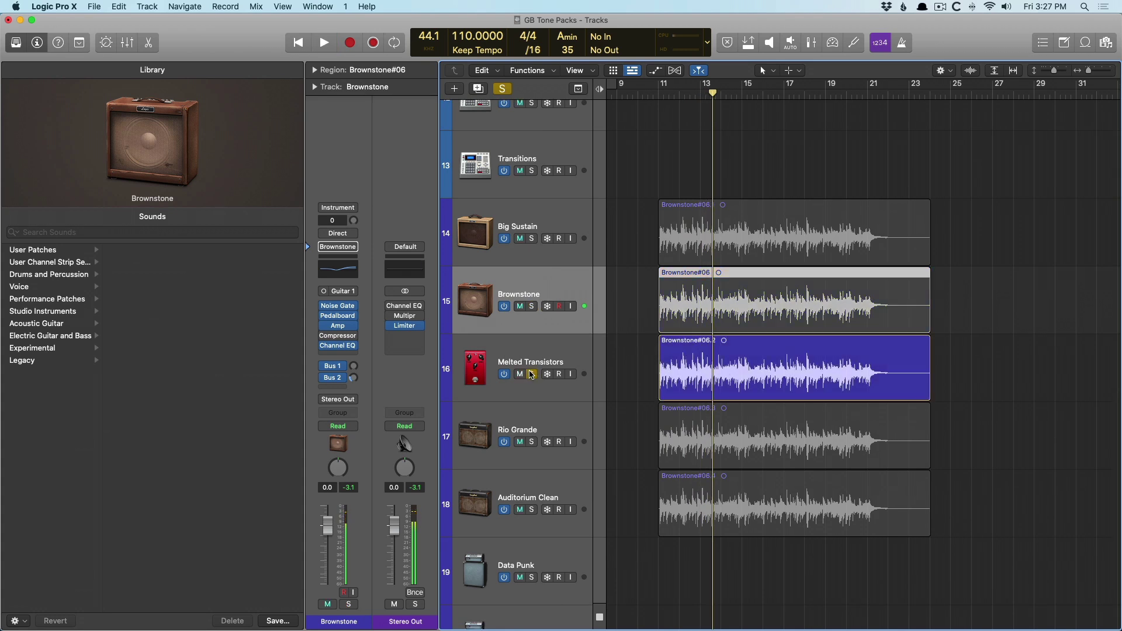
key("space")
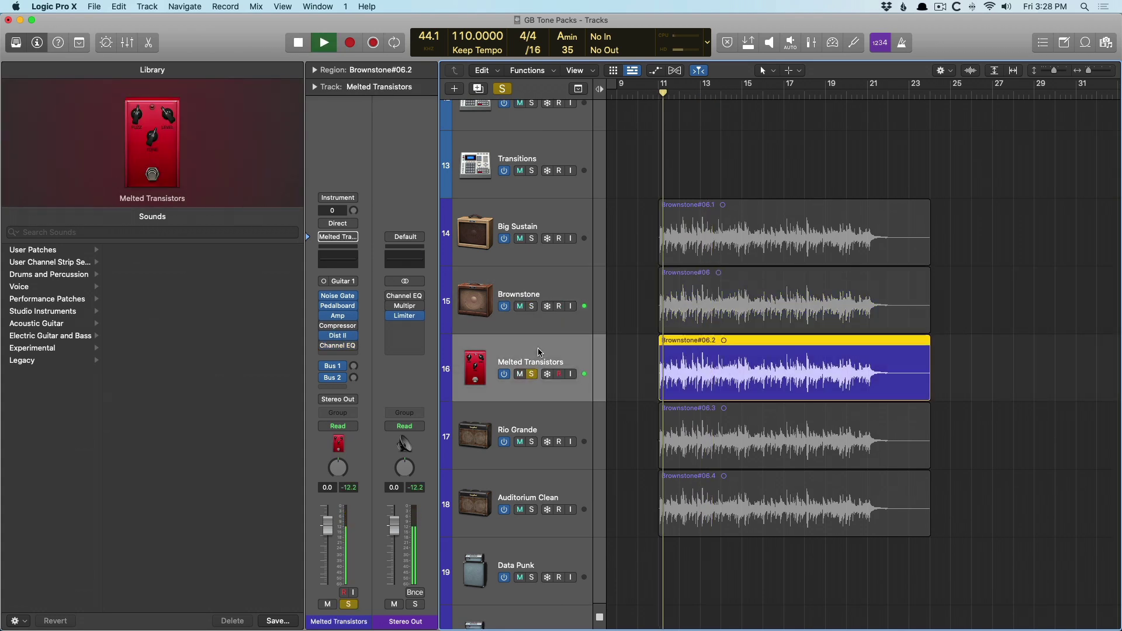
scroll(538, 351, "down", 5)
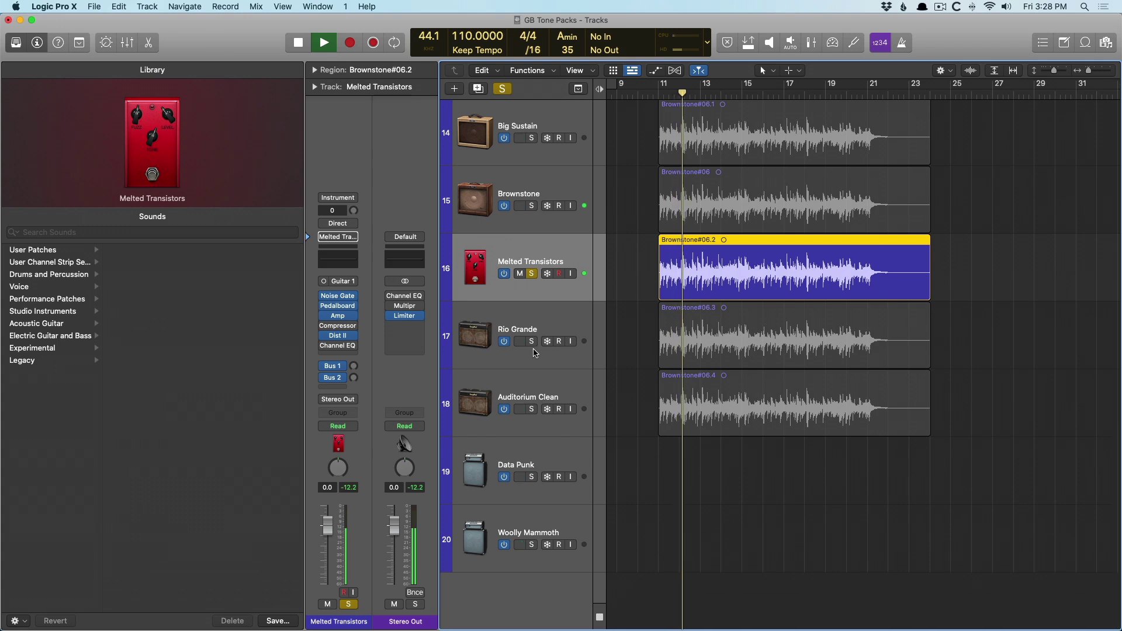
key("space")
left_click(529, 341)
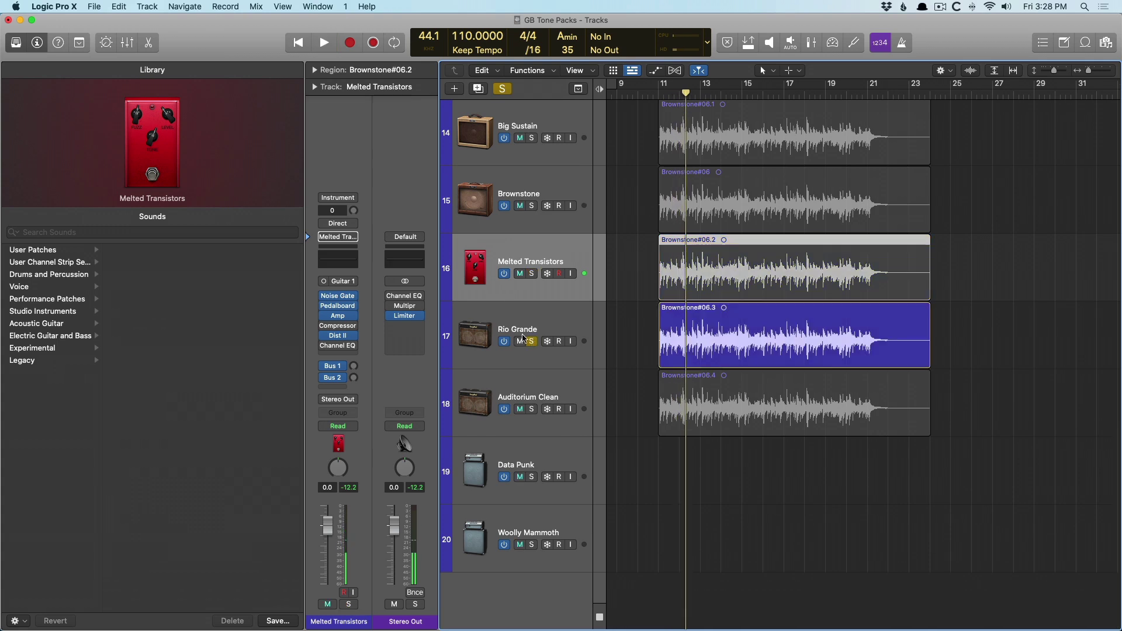
key("space")
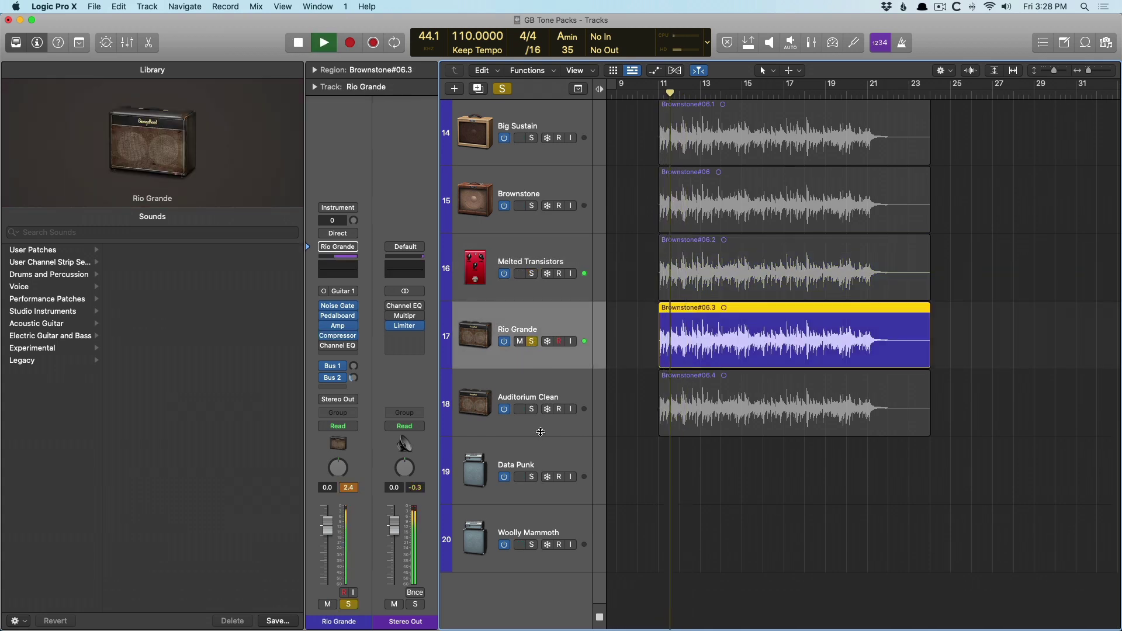
key("space")
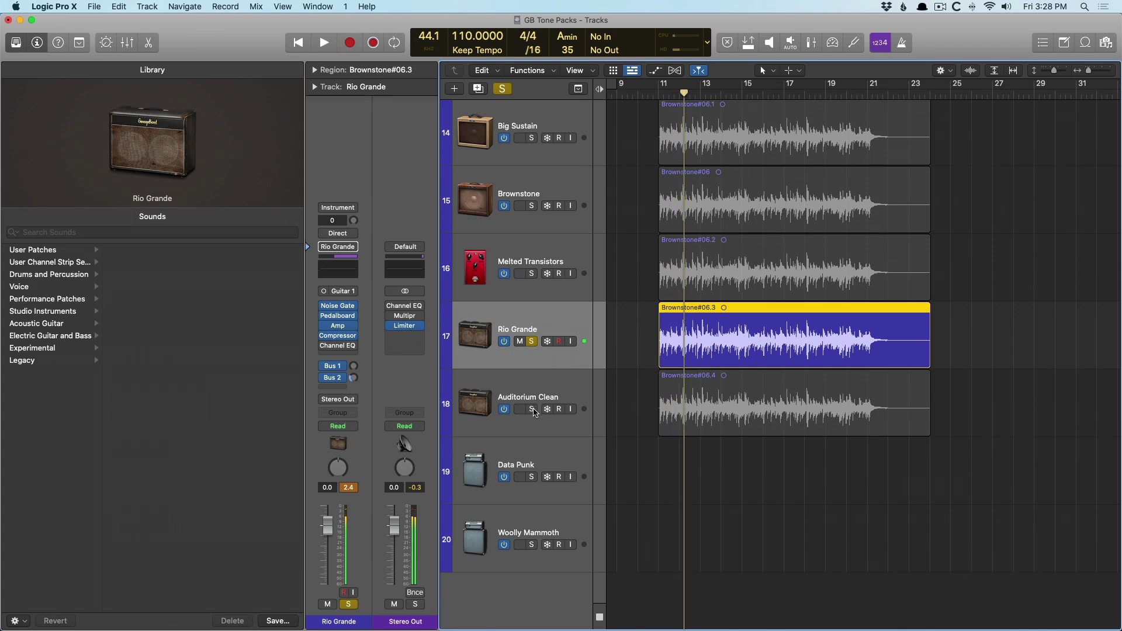
Solo the Auditorium Clean track and play it from bar 11
left_click(532, 409)
key("space")
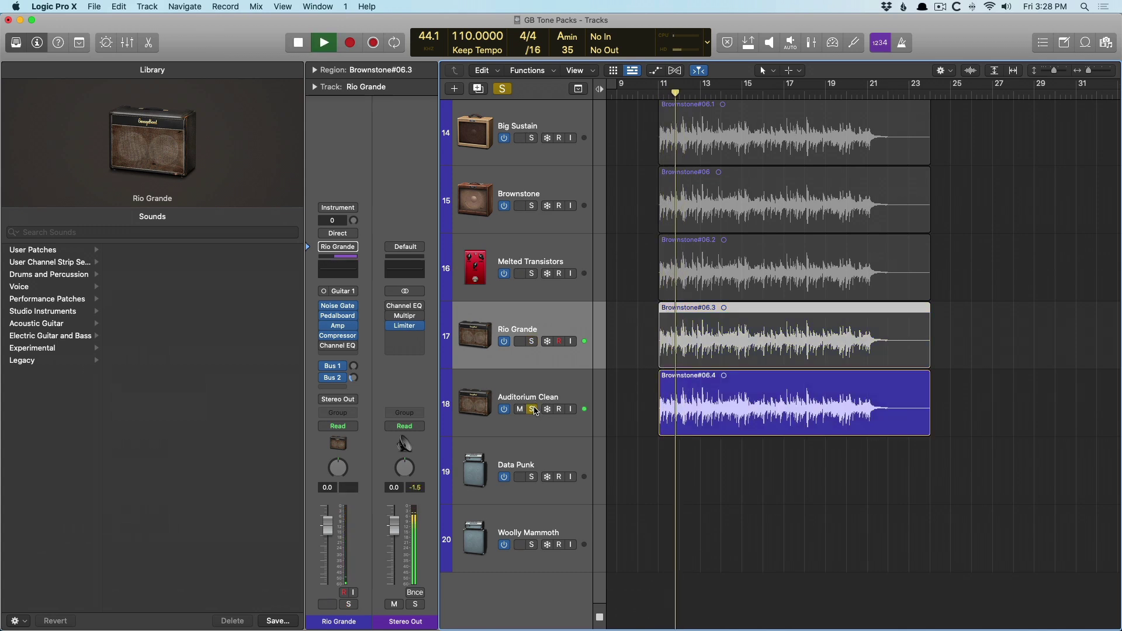
key("space")
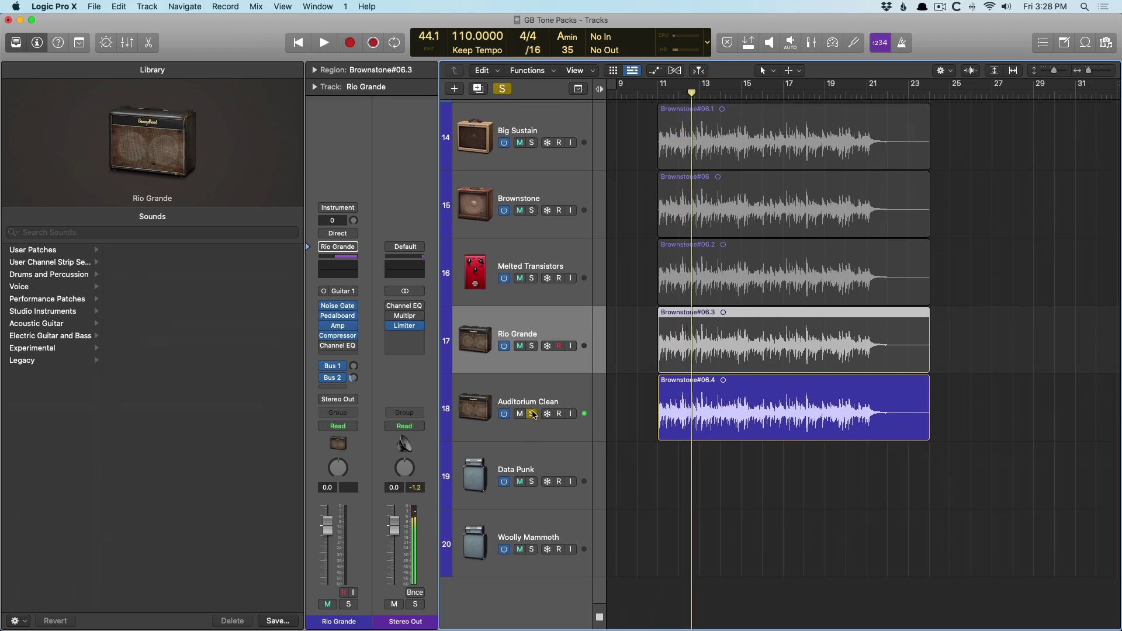
scroll(533, 415, "up", 1)
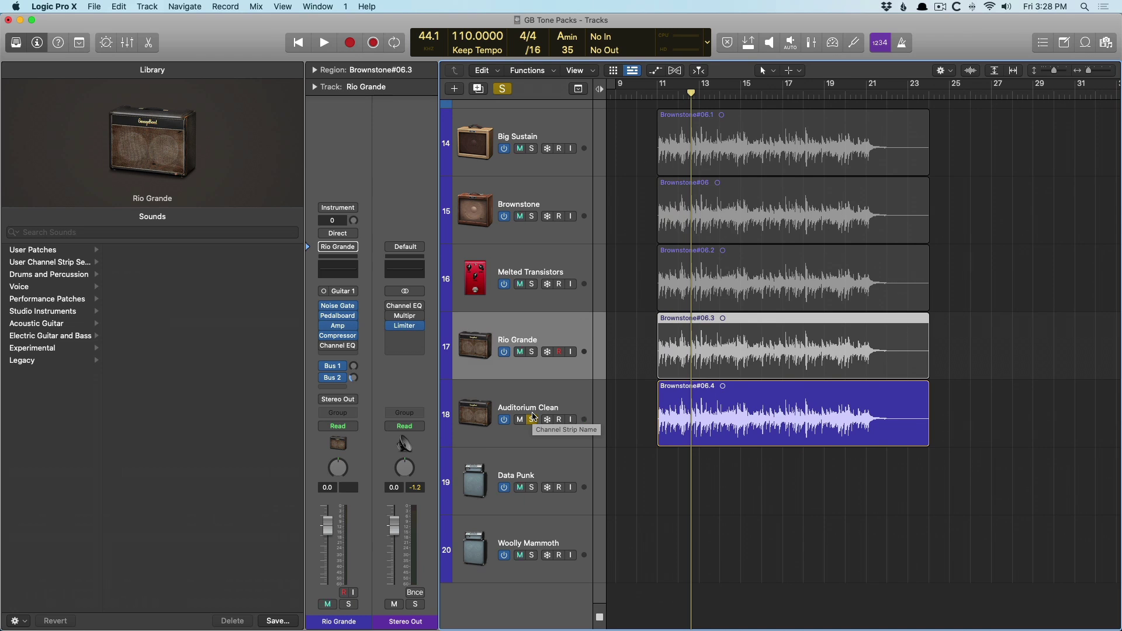
Move the Brownstone#06.4 region onto the Data Punk track, solo it and play from bar 11
left_click(483, 478)
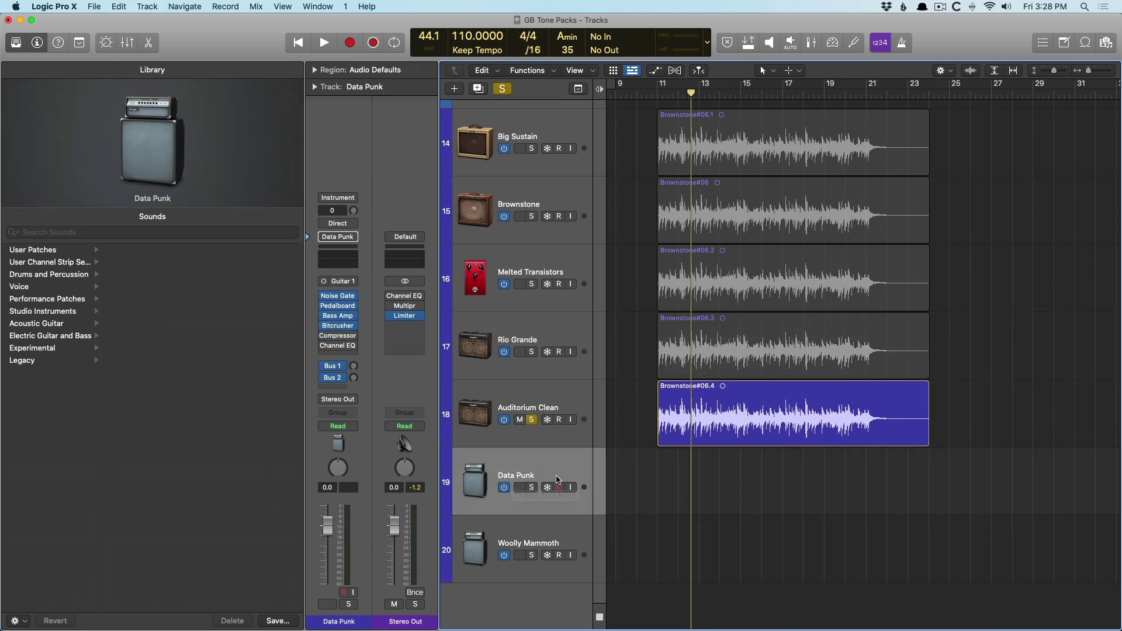
left_click(531, 420)
left_click_drag(676, 402, 666, 462)
left_click(531, 487)
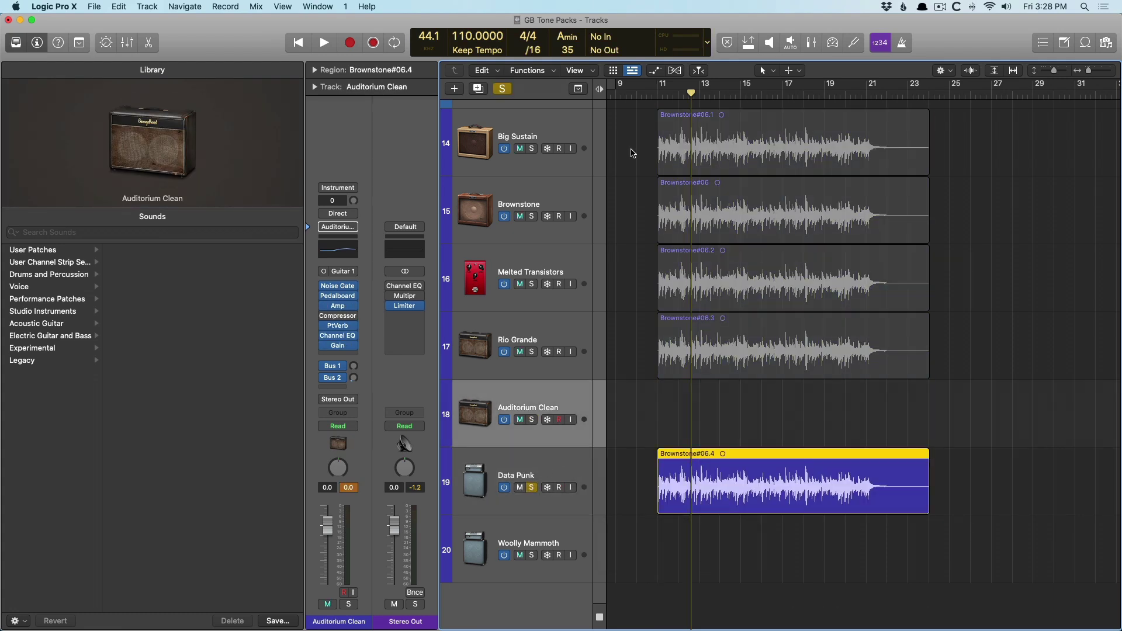
left_click(656, 96)
key("space")
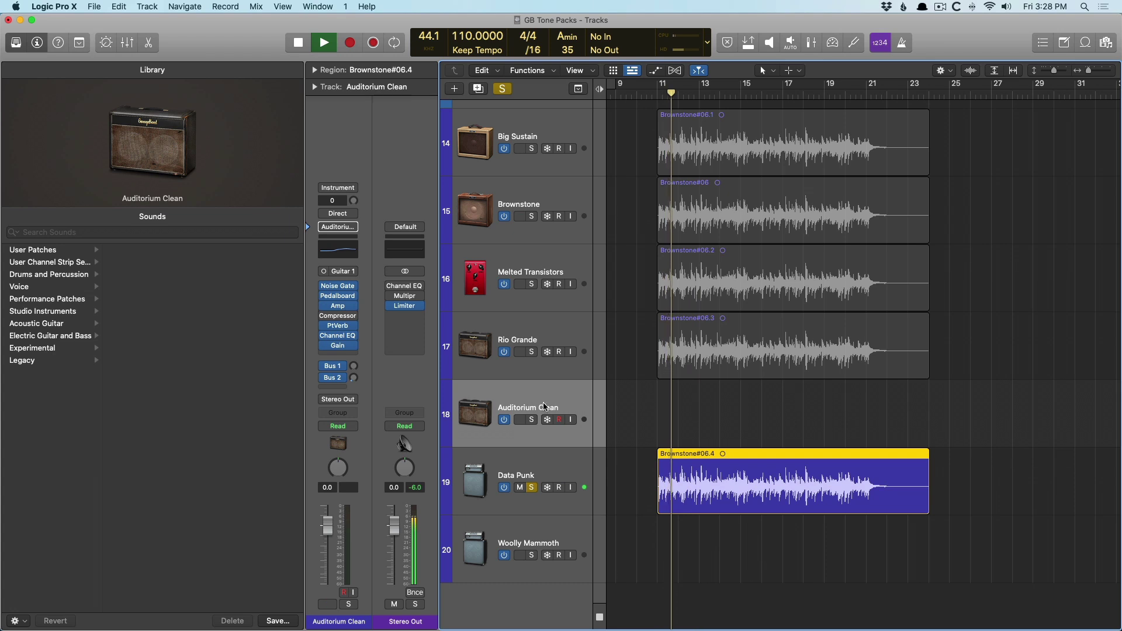
scroll(546, 409, "down", 1)
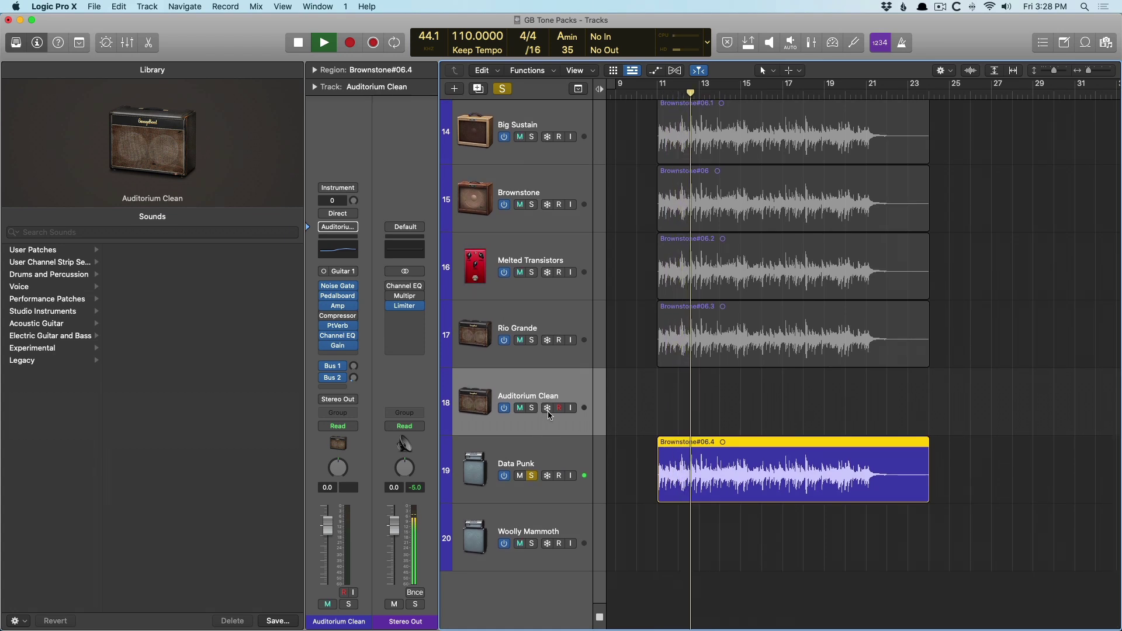
key("space")
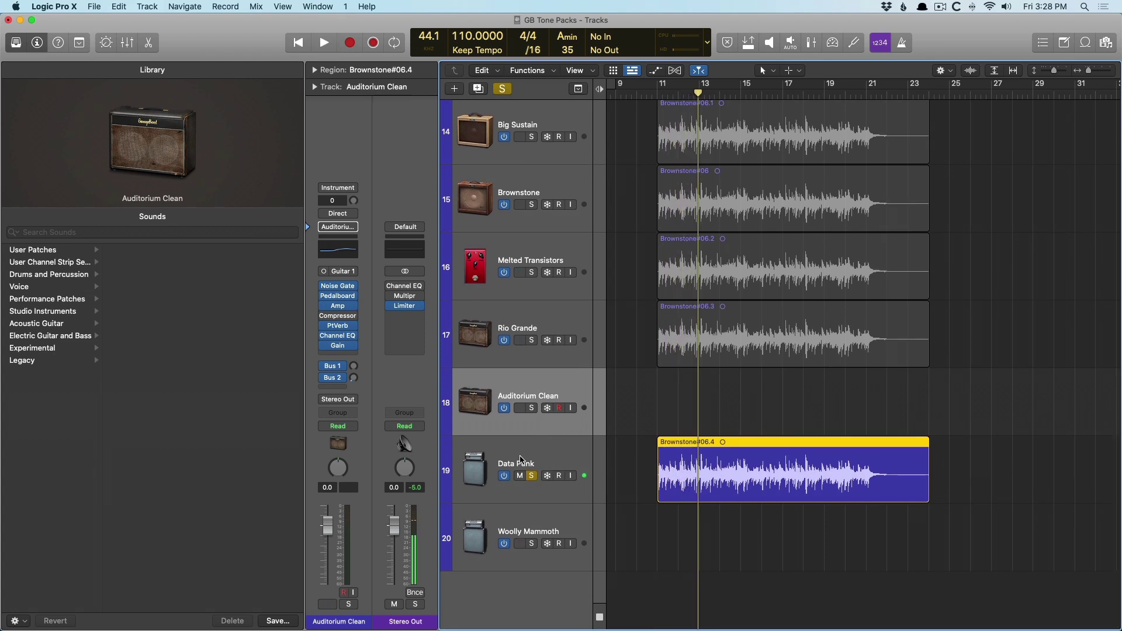
Try Crunch Bass patches Fuzz Drive and Crunch Cab on the Data Punk track
left_click(521, 460)
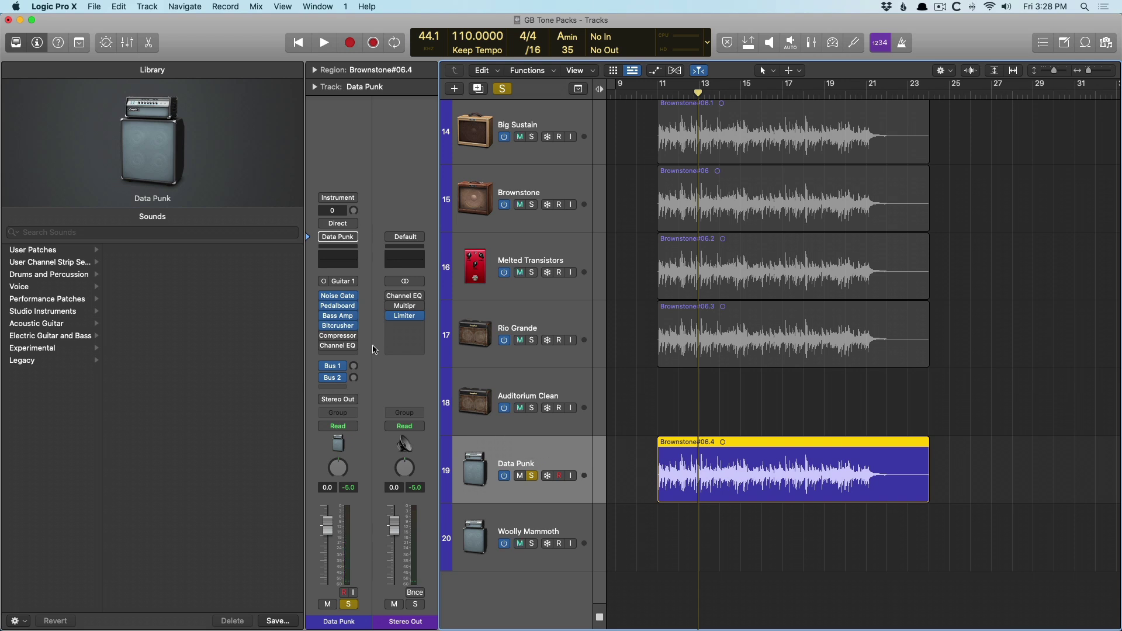
left_click(37, 335)
left_click(134, 312)
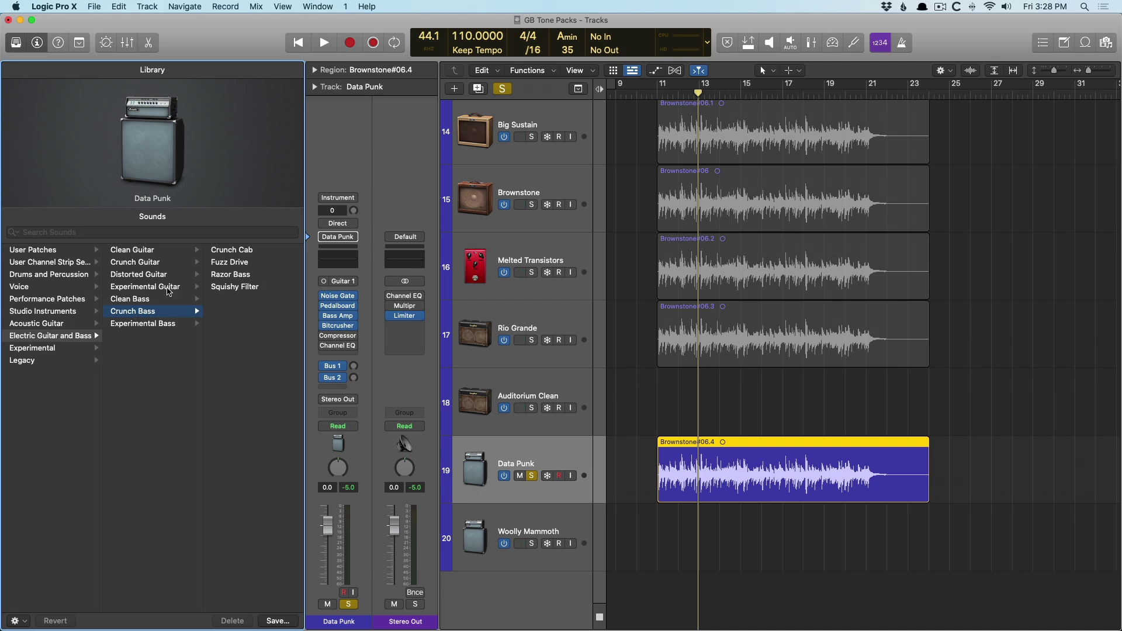
left_click(225, 260)
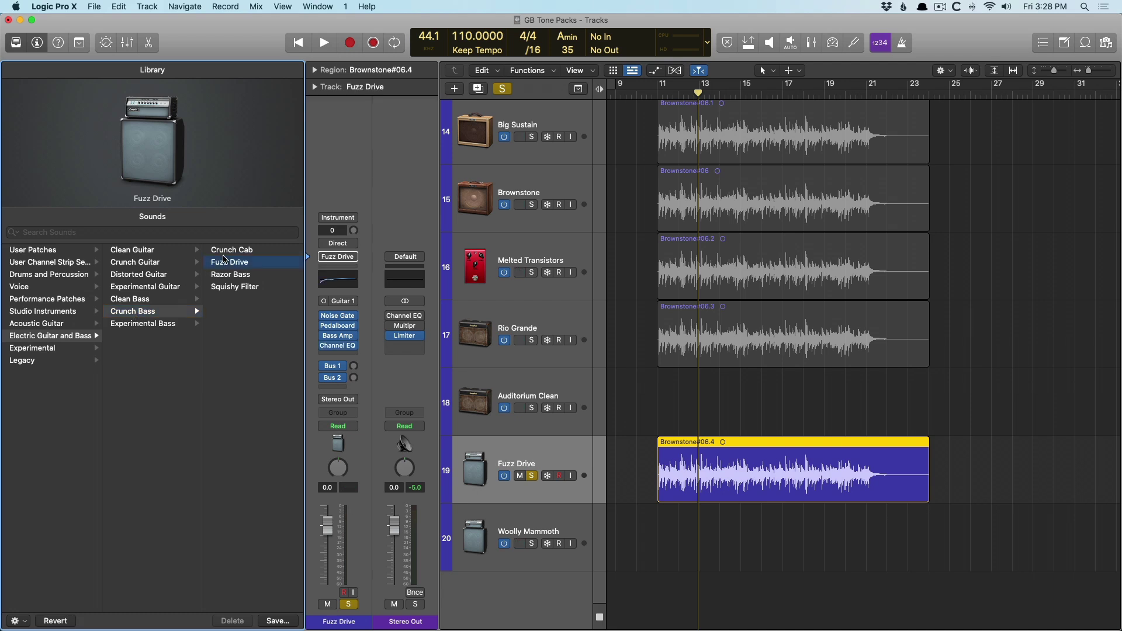
key("Up")
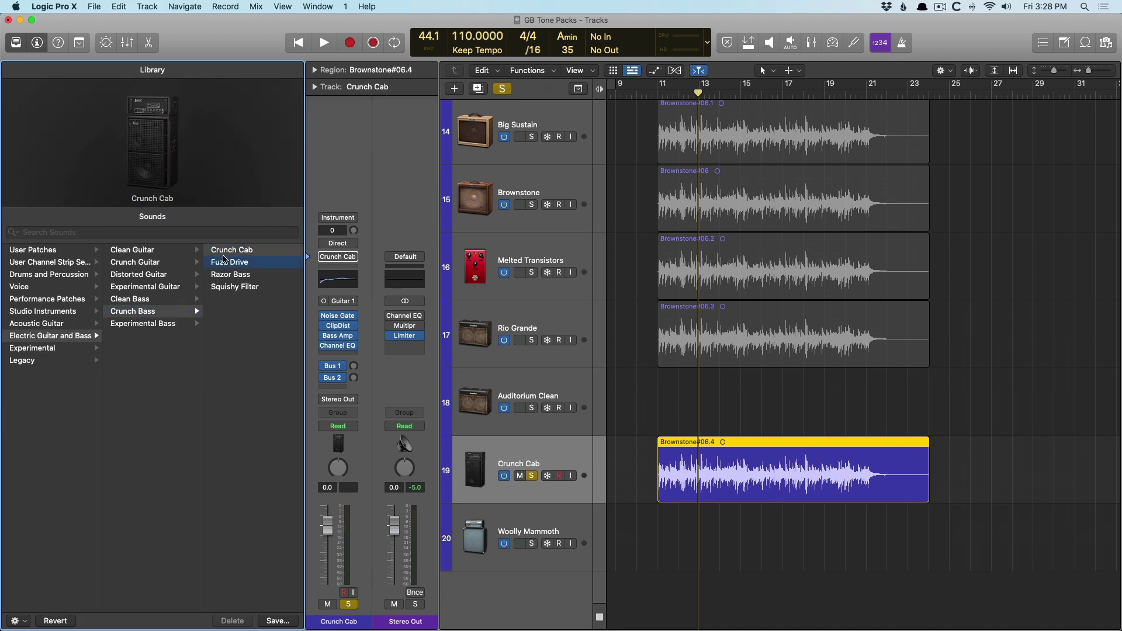
key("Down")
key("Down")
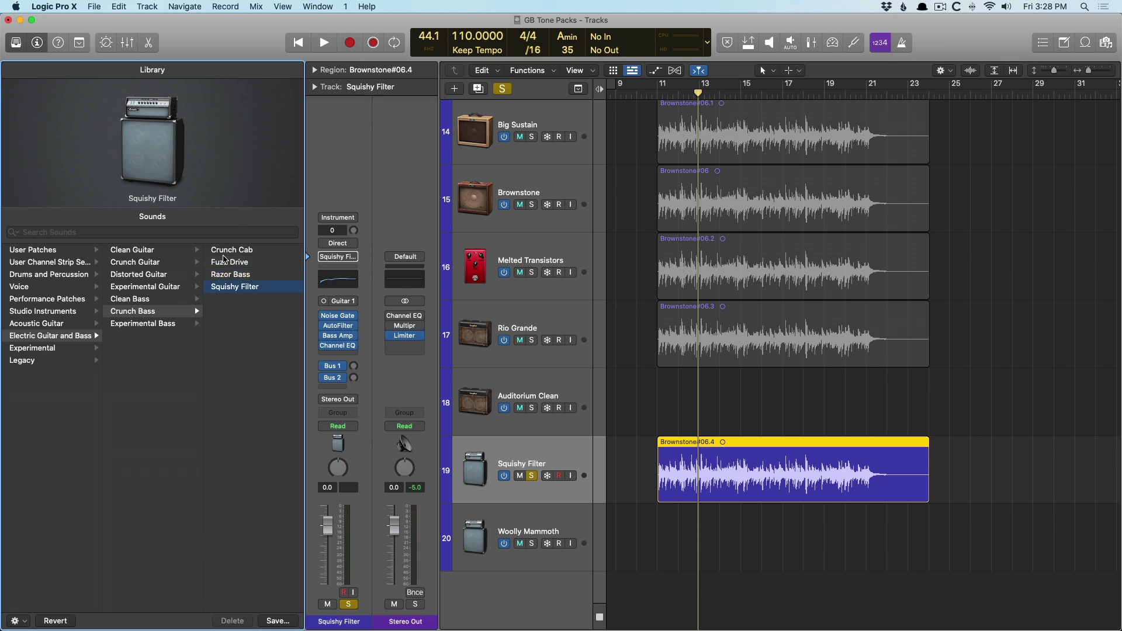
Load the Experimental Bass patch Eight-Bit Blaster on track 19 and audition it
left_click(128, 327)
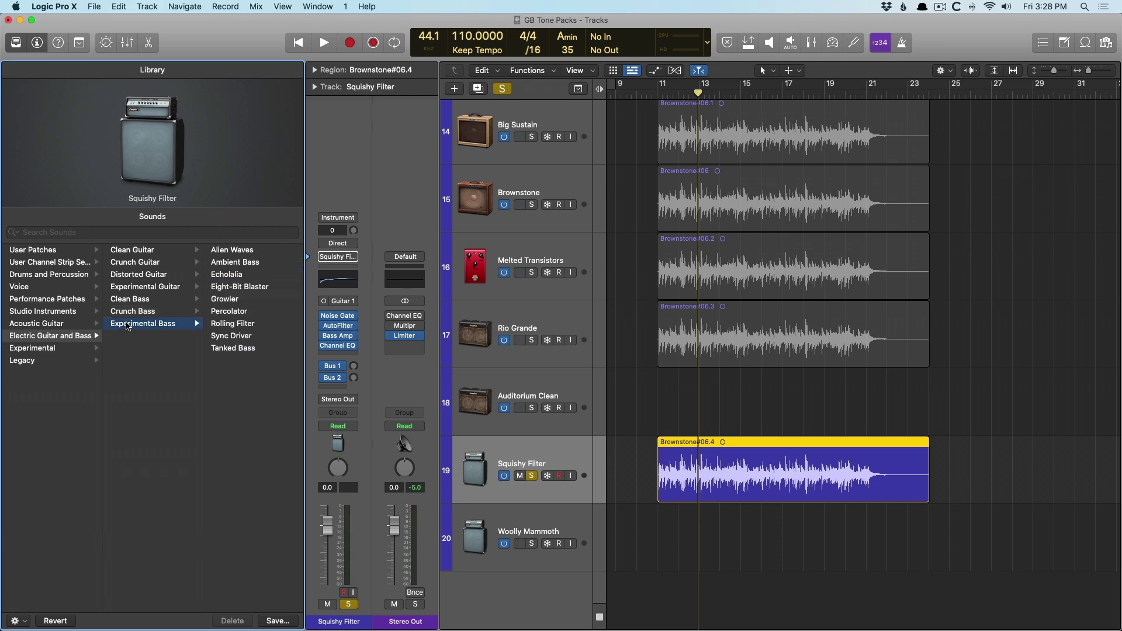
left_click(222, 287)
key("space")
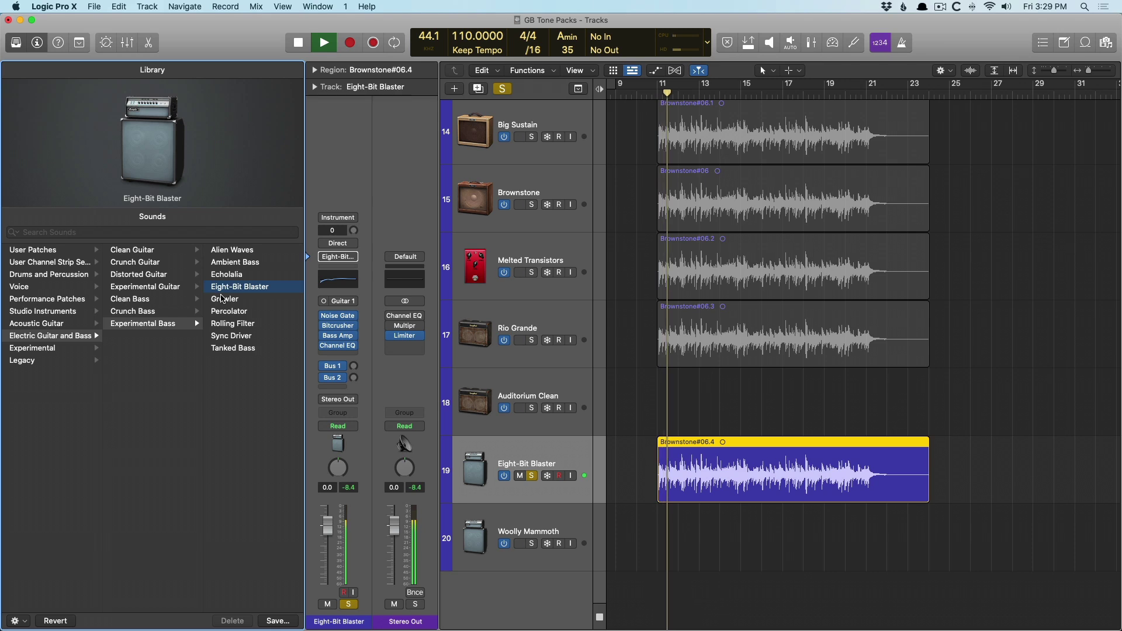
key("space")
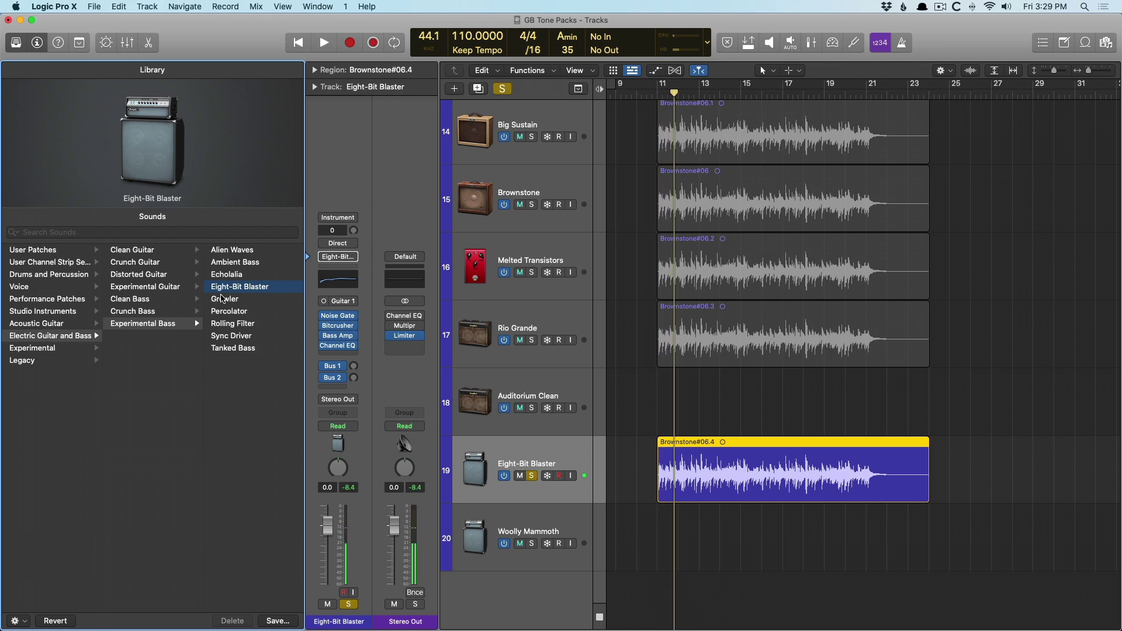